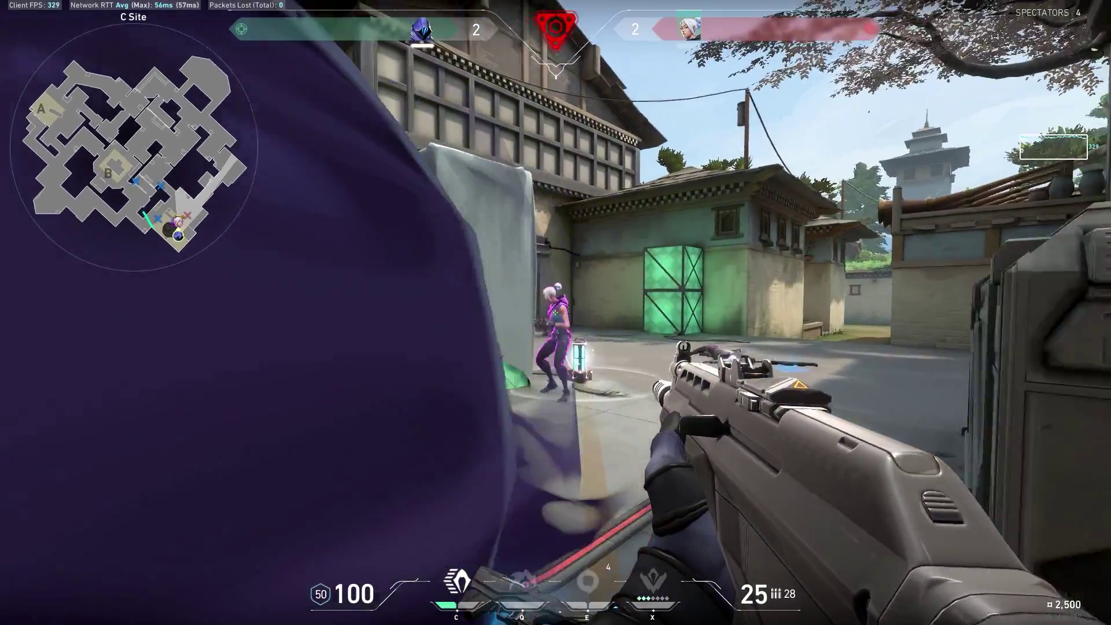
{"action": "left_click", "coordinate": [556, 312]}
{"action": "left_click", "coordinate": [556, 312]}
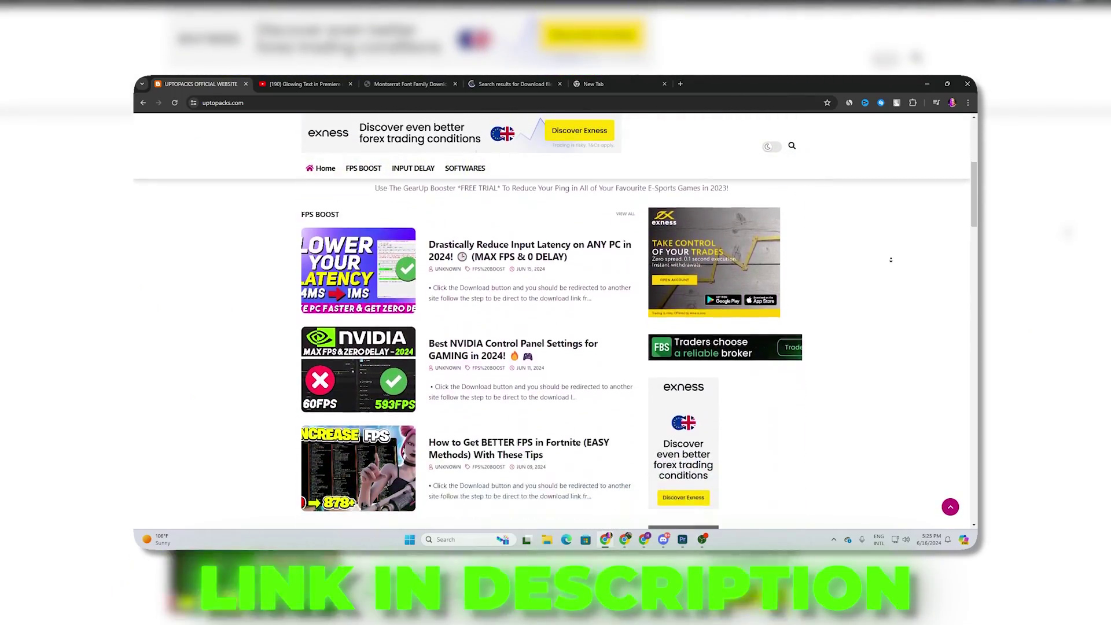
{"action": "scroll", "coordinate": [891, 260], "scroll_direction": "down", "scroll_amount": 15}
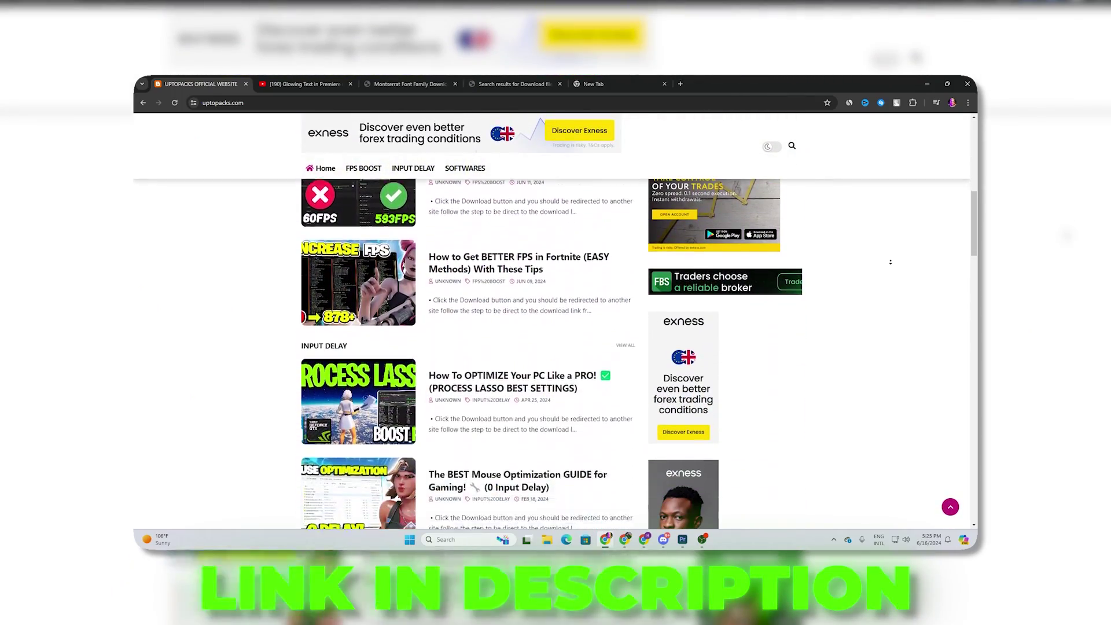
{"action": "scroll", "coordinate": [891, 263], "scroll_direction": "down", "scroll_amount": 10}
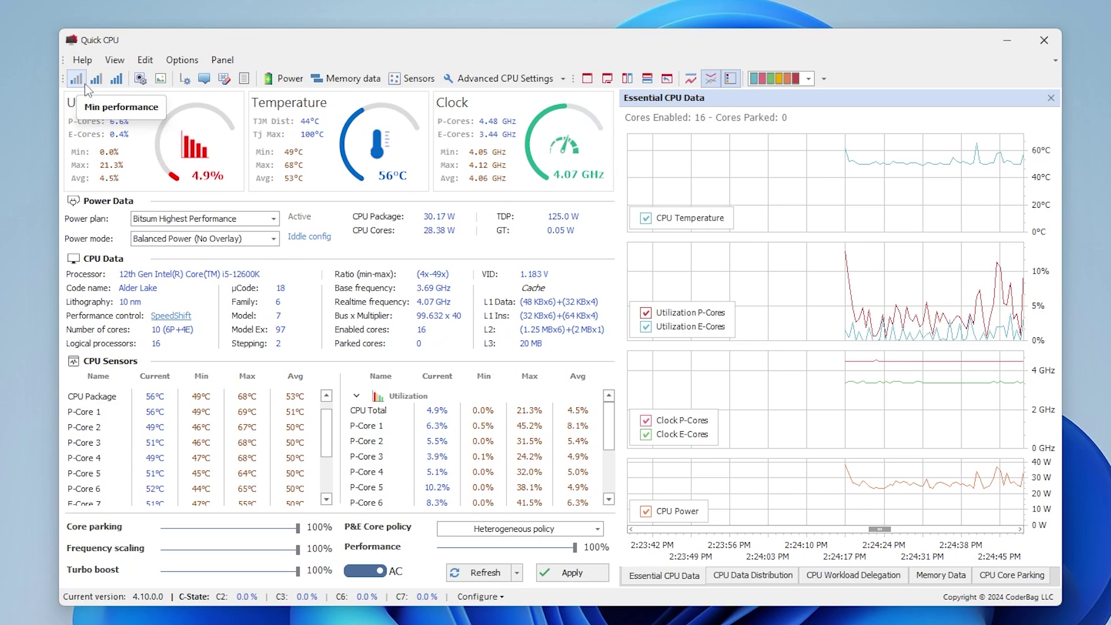
Apply the Maximum performance preset to the CPU, including setting and activating the QuickCpu power plan
{"action": "left_click", "coordinate": [118, 82]}
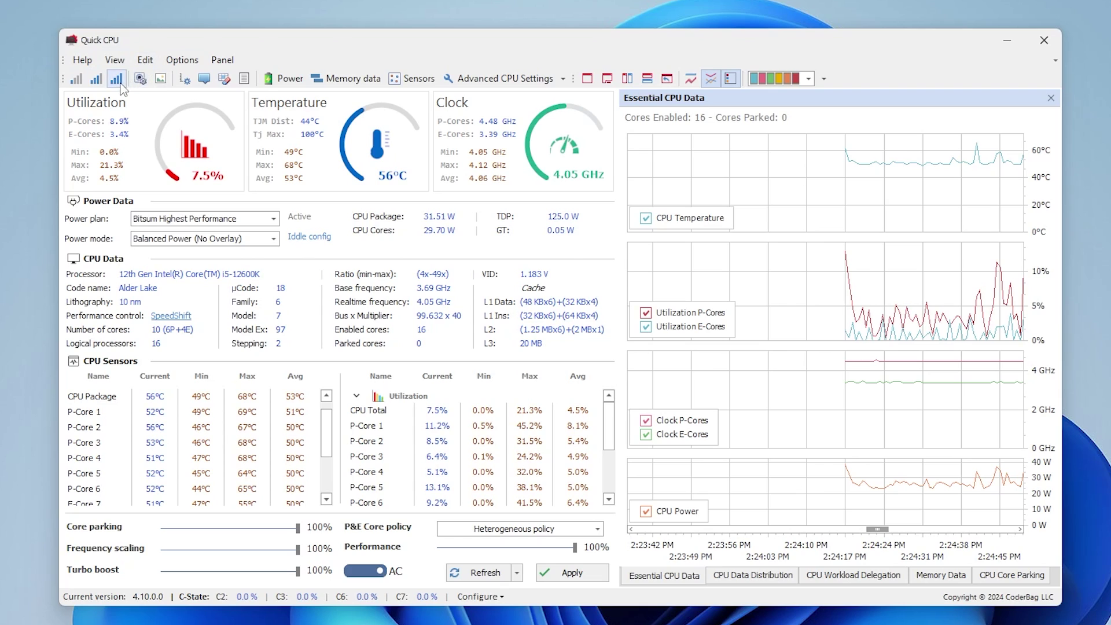
{"action": "left_click", "coordinate": [118, 80]}
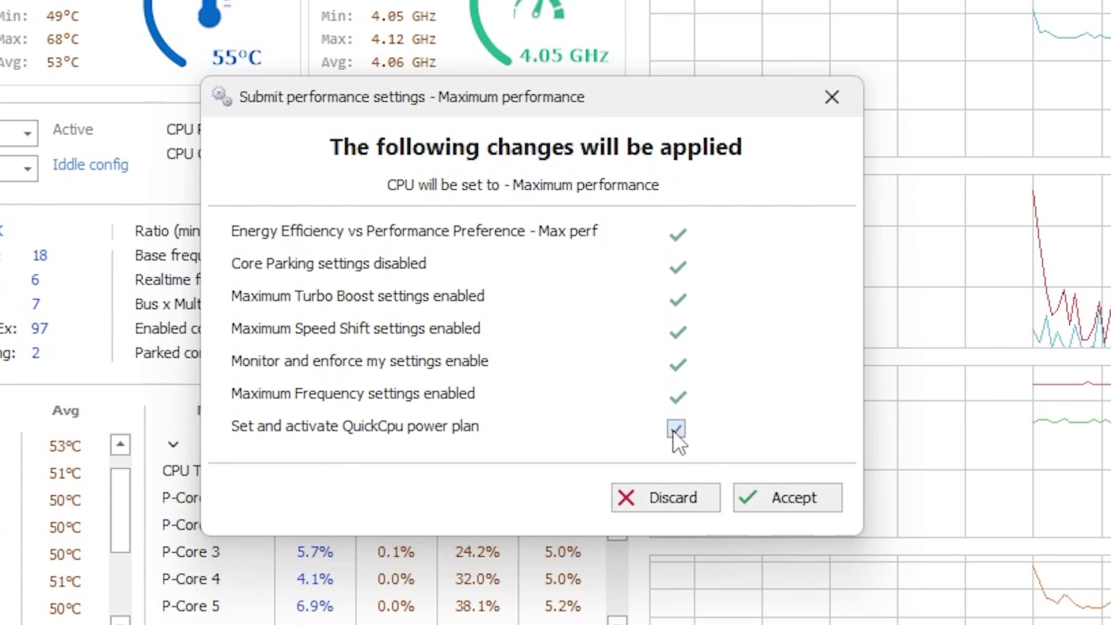
{"action": "left_click", "coordinate": [784, 501]}
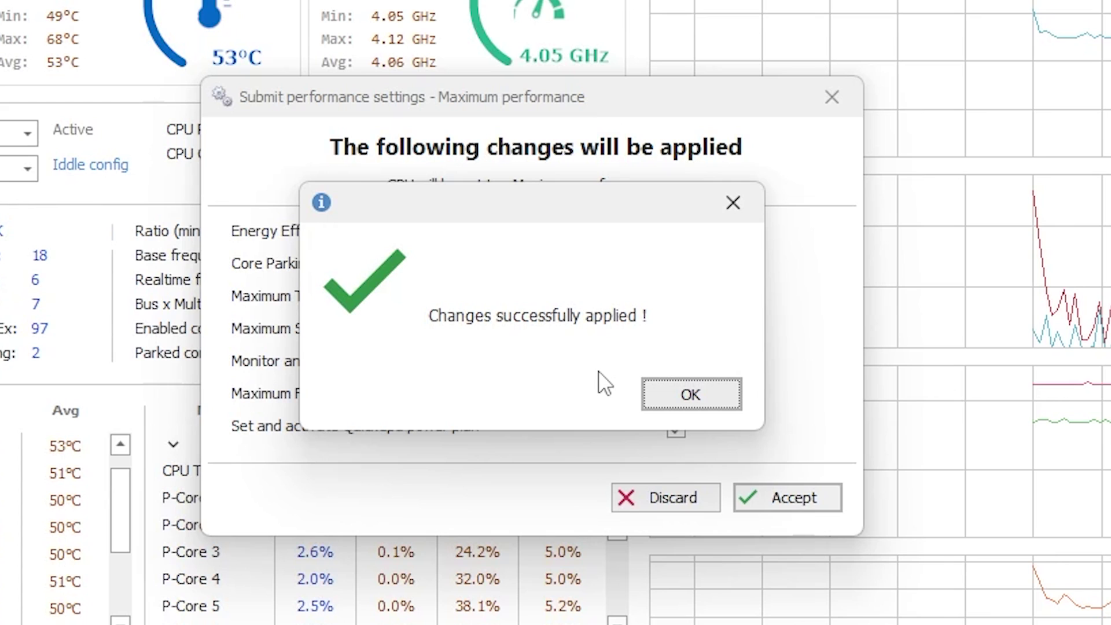
{"action": "left_click", "coordinate": [673, 390]}
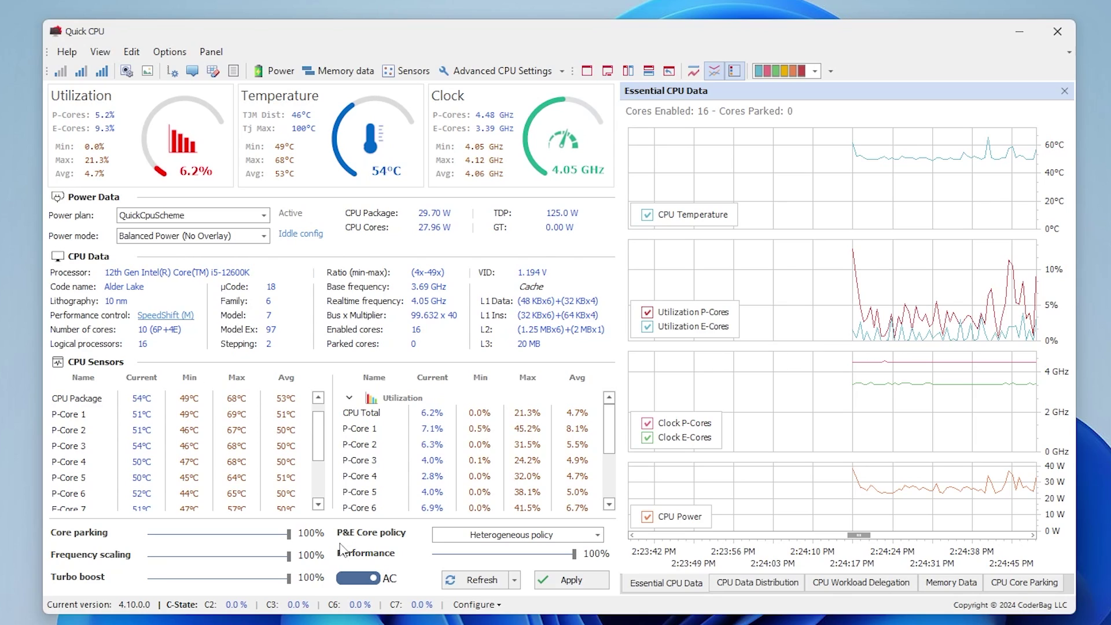
Apply the CPU settings for the plugged-in (AC) power state with the P&E core policy on Heterogeneous policy
{"action": "left_click", "coordinate": [596, 536]}
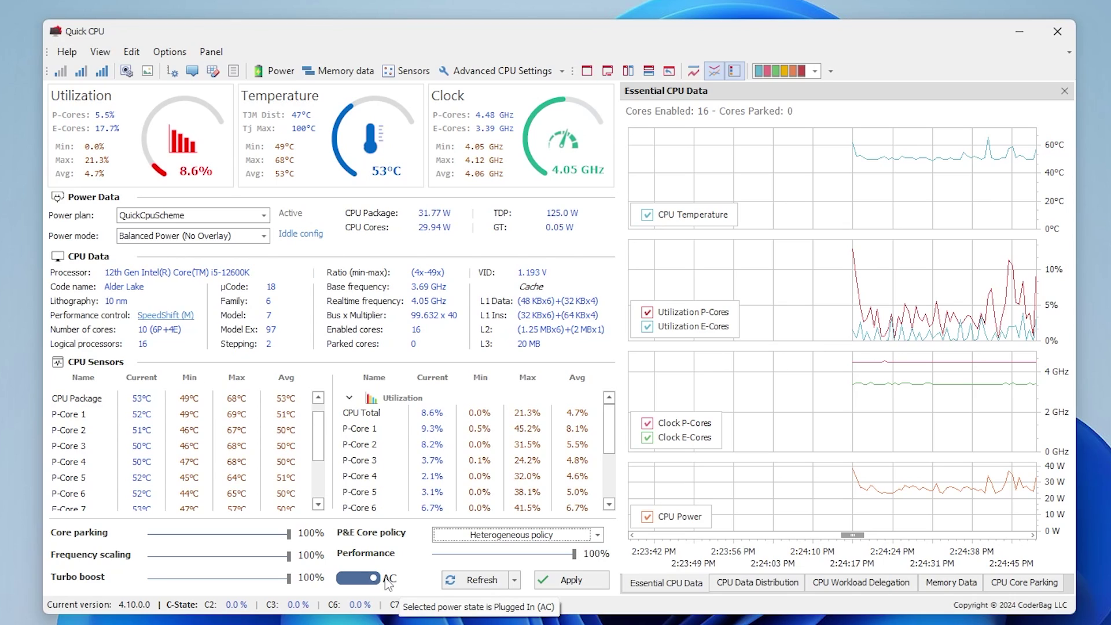
{"action": "left_click", "coordinate": [568, 580]}
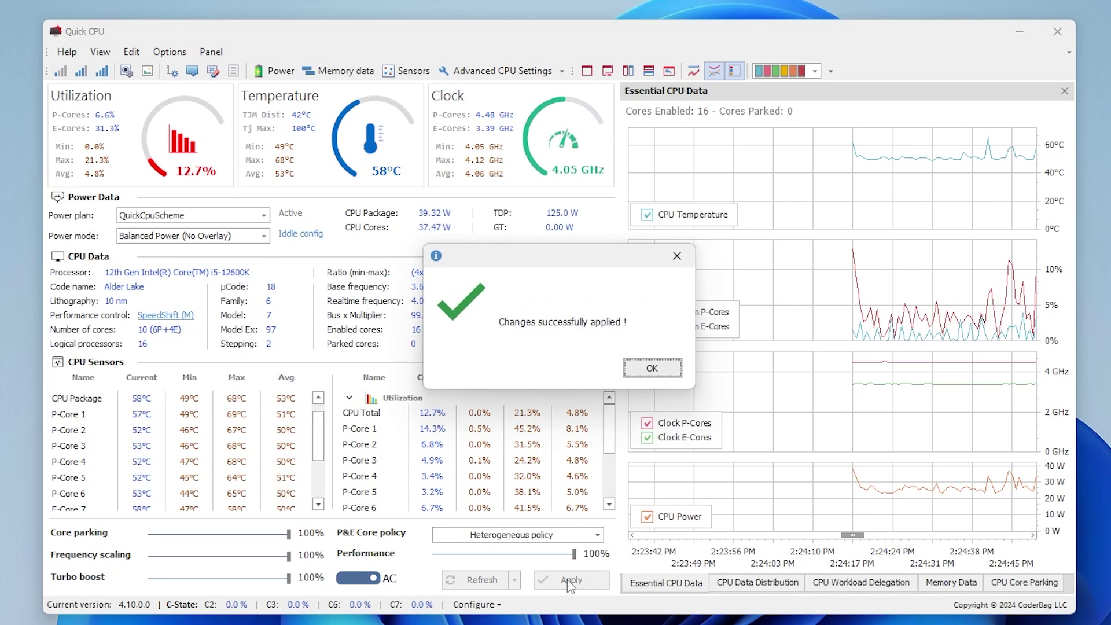
{"action": "left_click", "coordinate": [652, 369]}
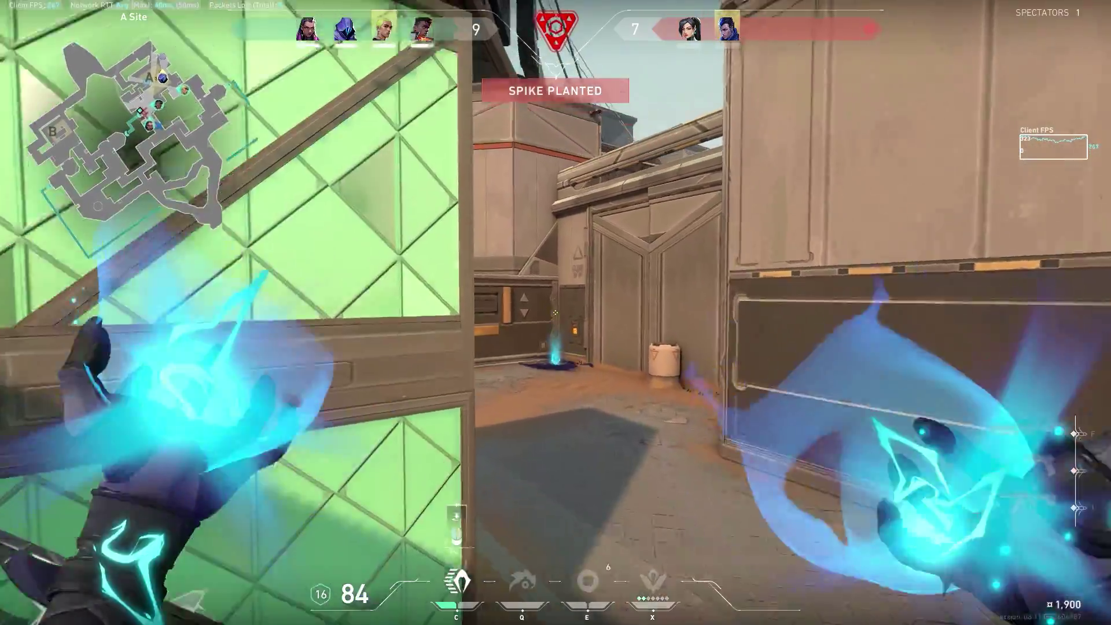
{"action": "key", "text": "1"}
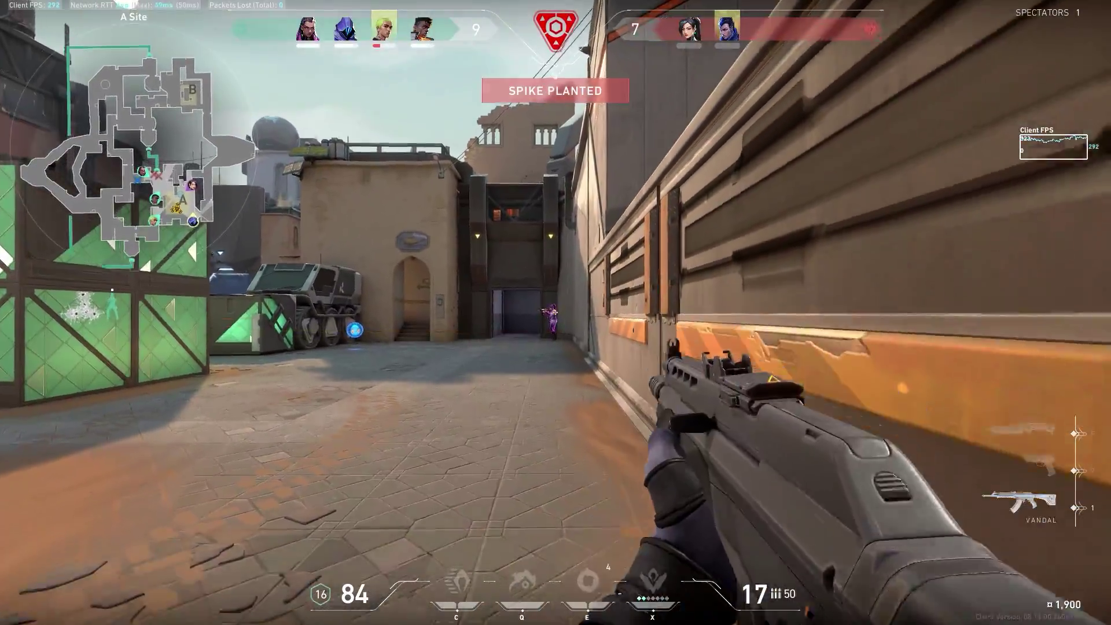
{"action": "left_click", "coordinate": [556, 312]}
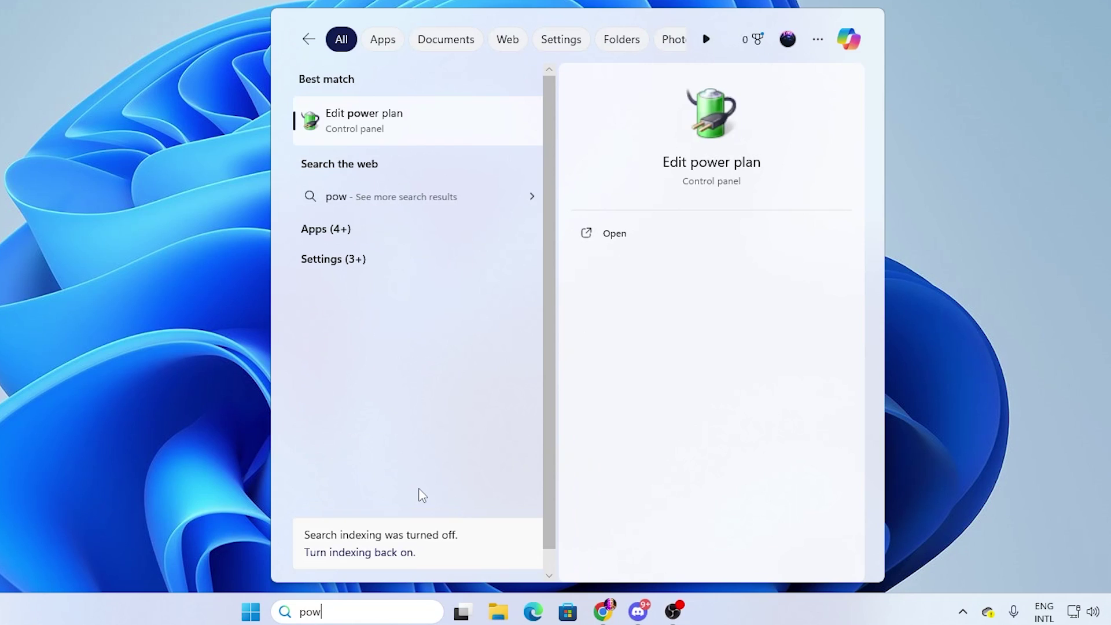
Open the Windows power plans and save QuickCpuScheme with the display turn-off time set to Never
{"action": "type", "text": "er"}
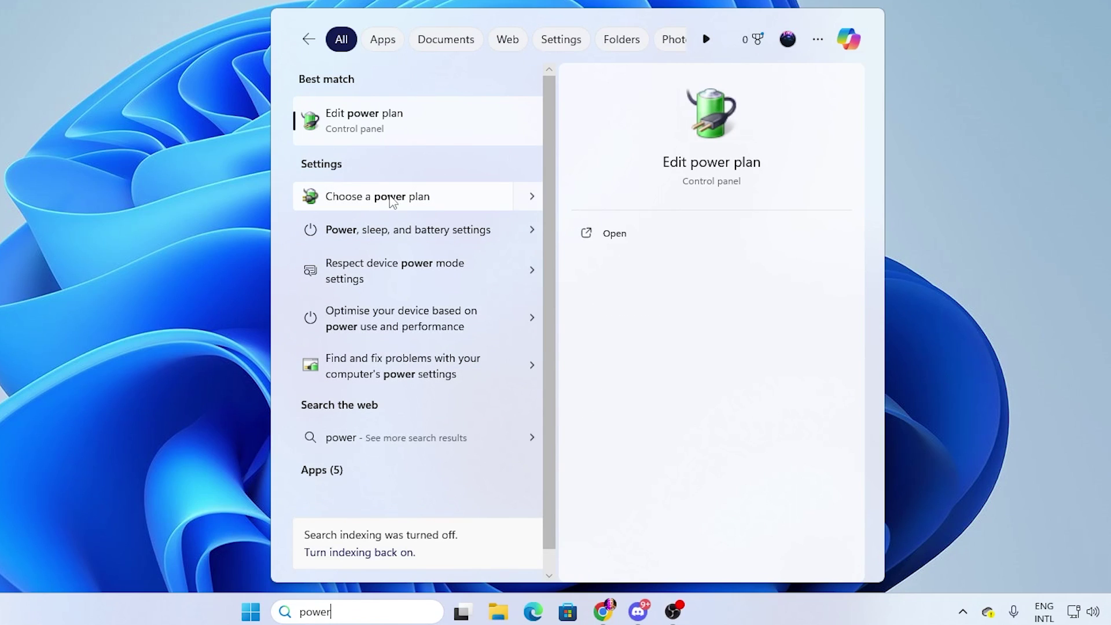
{"action": "left_click", "coordinate": [390, 198]}
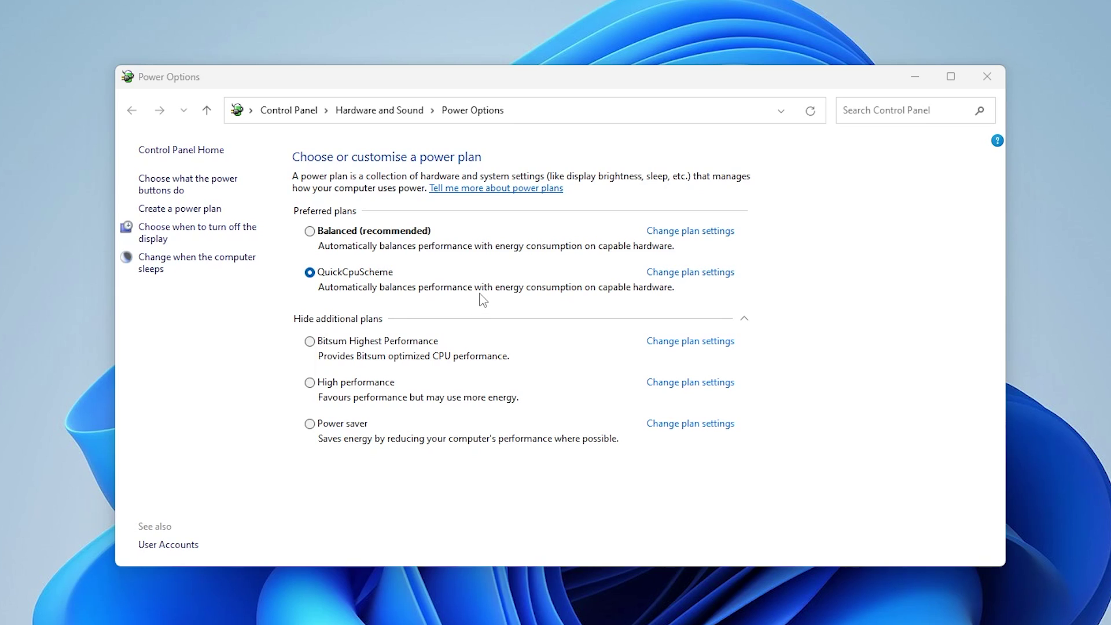
{"action": "left_click", "coordinate": [676, 273]}
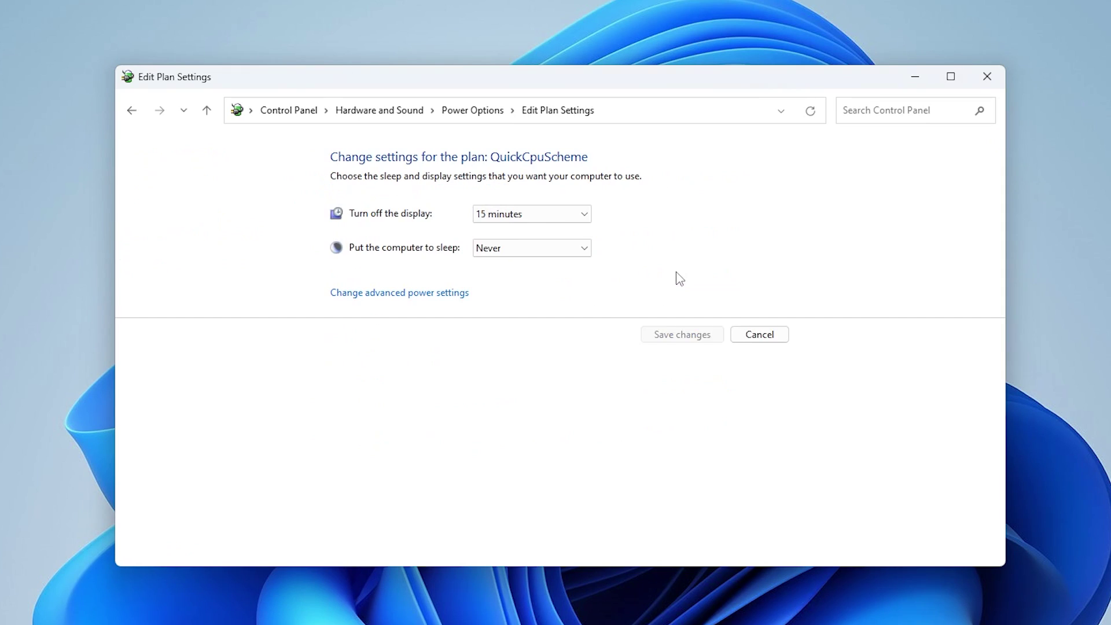
{"action": "left_click", "coordinate": [546, 218]}
{"action": "left_click", "coordinate": [509, 414]}
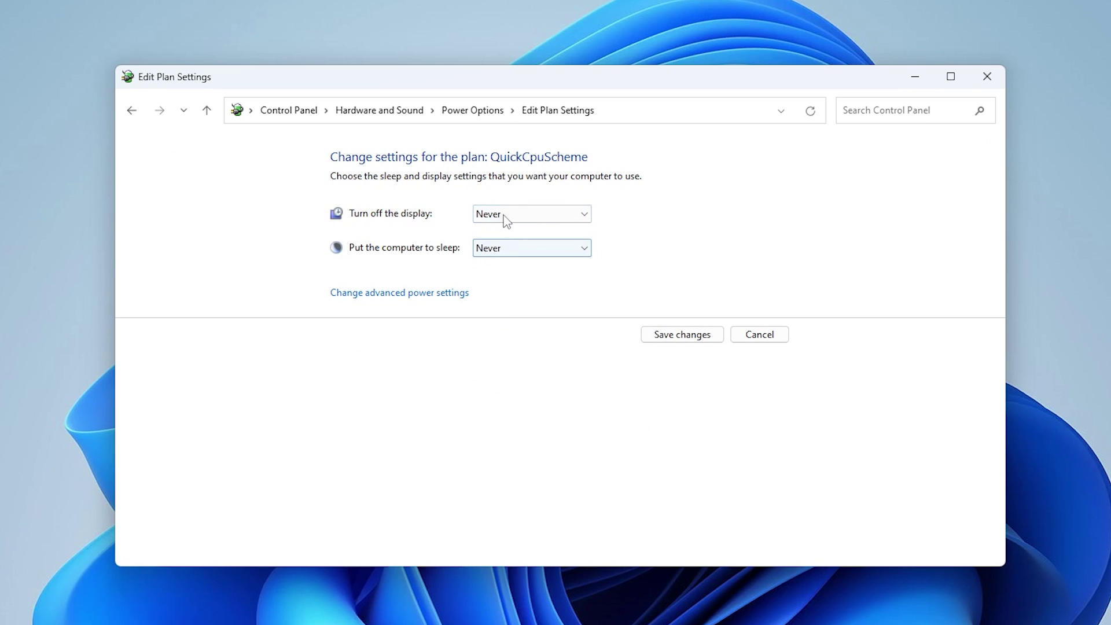
{"action": "left_click", "coordinate": [679, 334]}
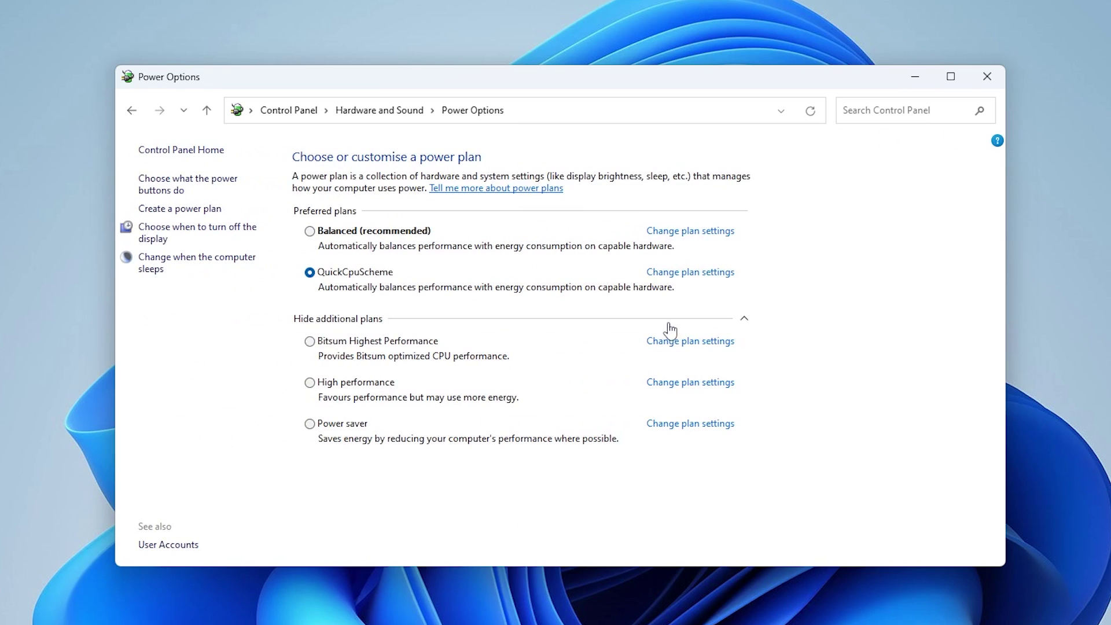
Examine QuickCpuScheme's advanced processor power management settings: core parking min cores, minimum processor state and maximum processor state
{"action": "left_click", "coordinate": [704, 283]}
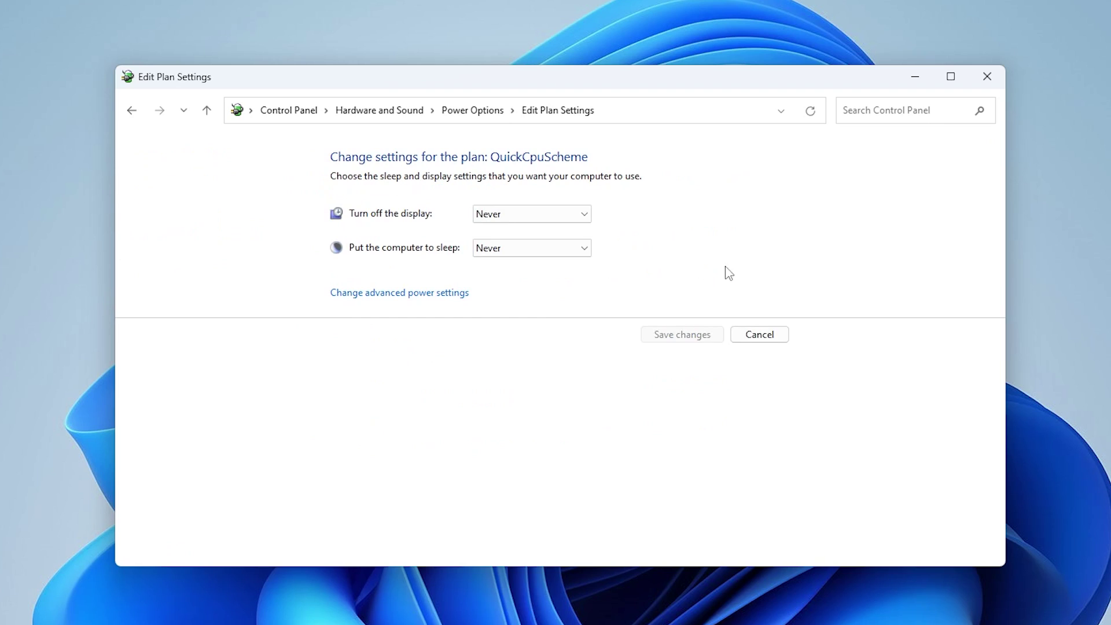
{"action": "left_click", "coordinate": [409, 293]}
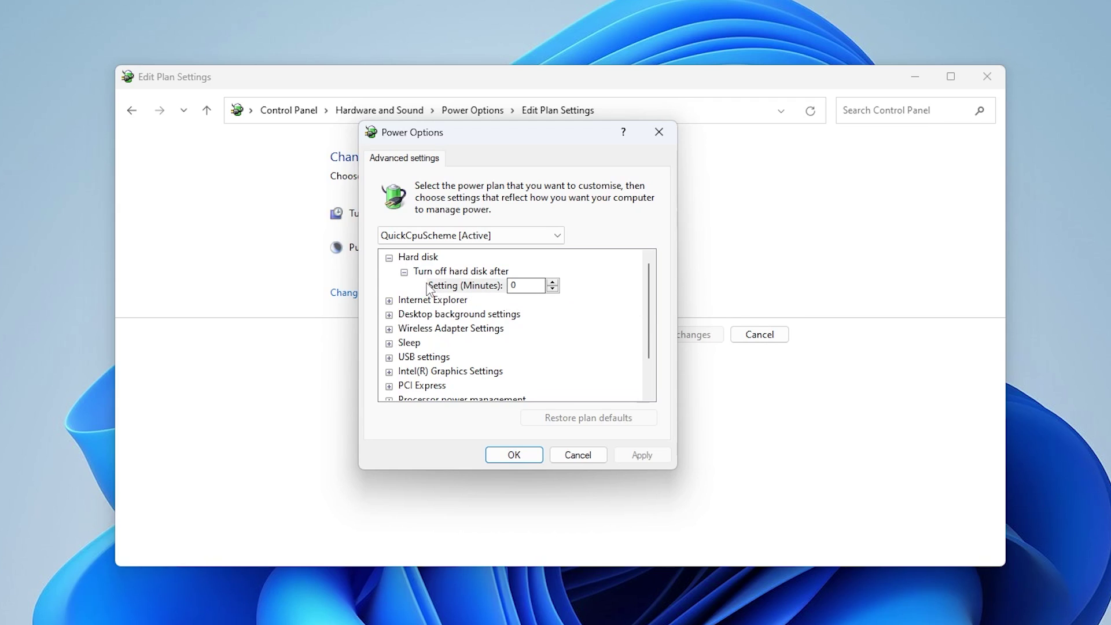
{"action": "scroll", "coordinate": [514, 329], "scroll_direction": "down", "scroll_amount": 1}
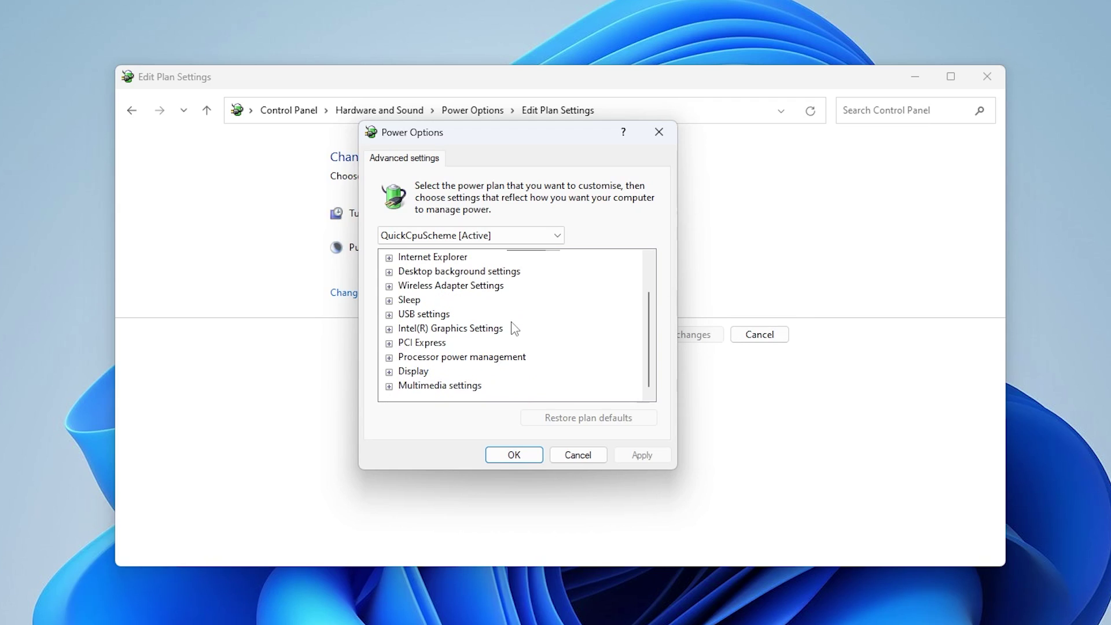
{"action": "left_click", "coordinate": [398, 358]}
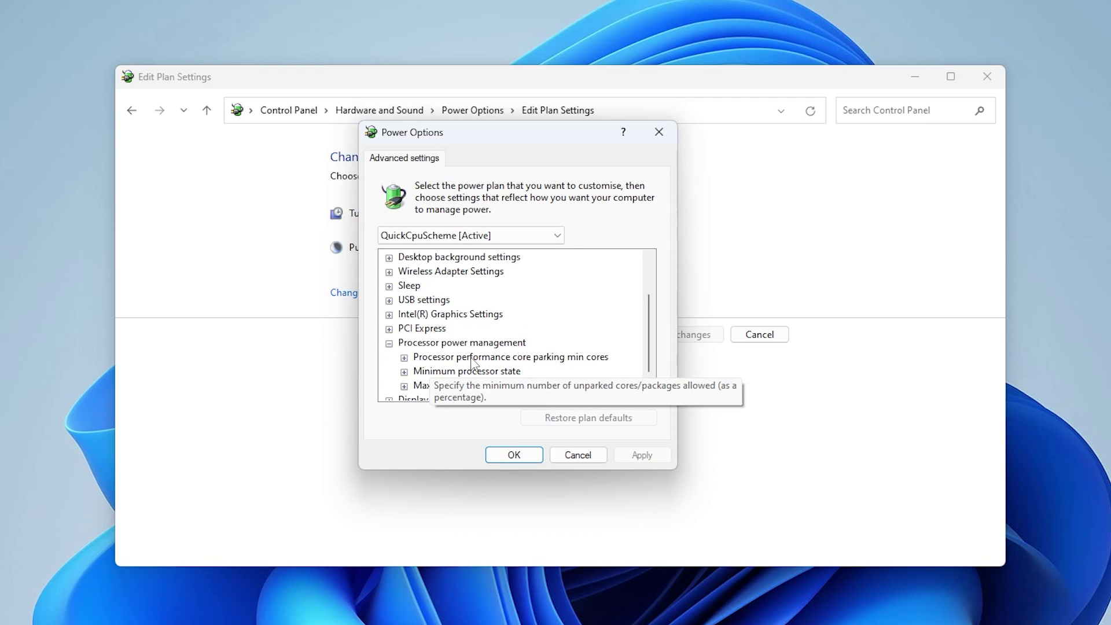
{"action": "left_click", "coordinate": [404, 358]}
{"action": "scroll", "coordinate": [579, 335], "scroll_direction": "down", "scroll_amount": 1}
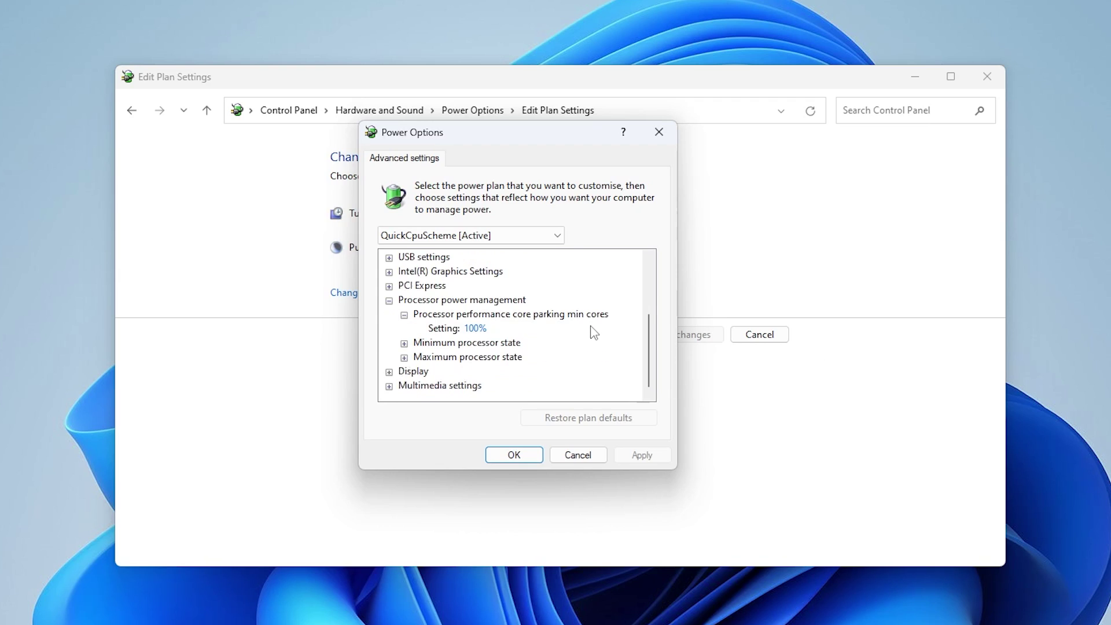
{"action": "left_click", "coordinate": [404, 343]}
{"action": "left_click", "coordinate": [404, 372]}
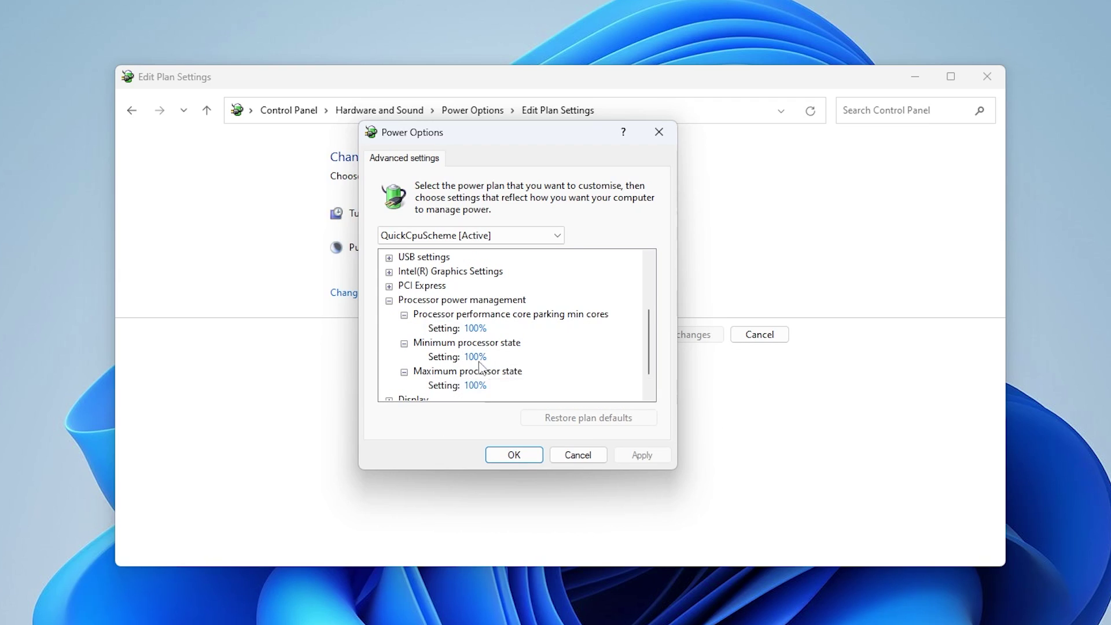
{"action": "left_click", "coordinate": [520, 456]}
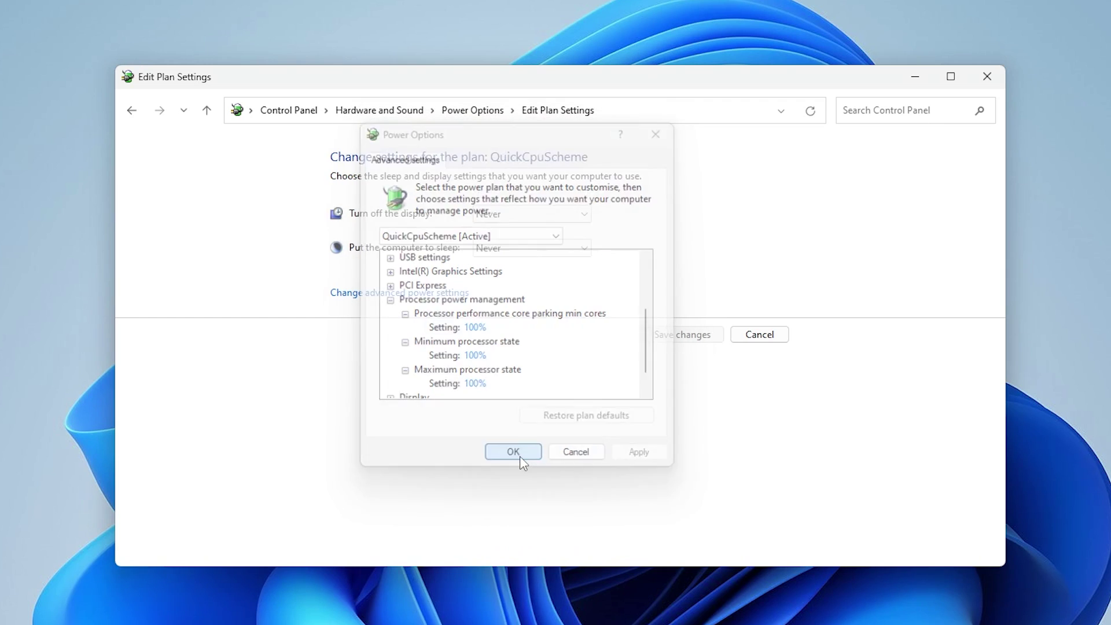
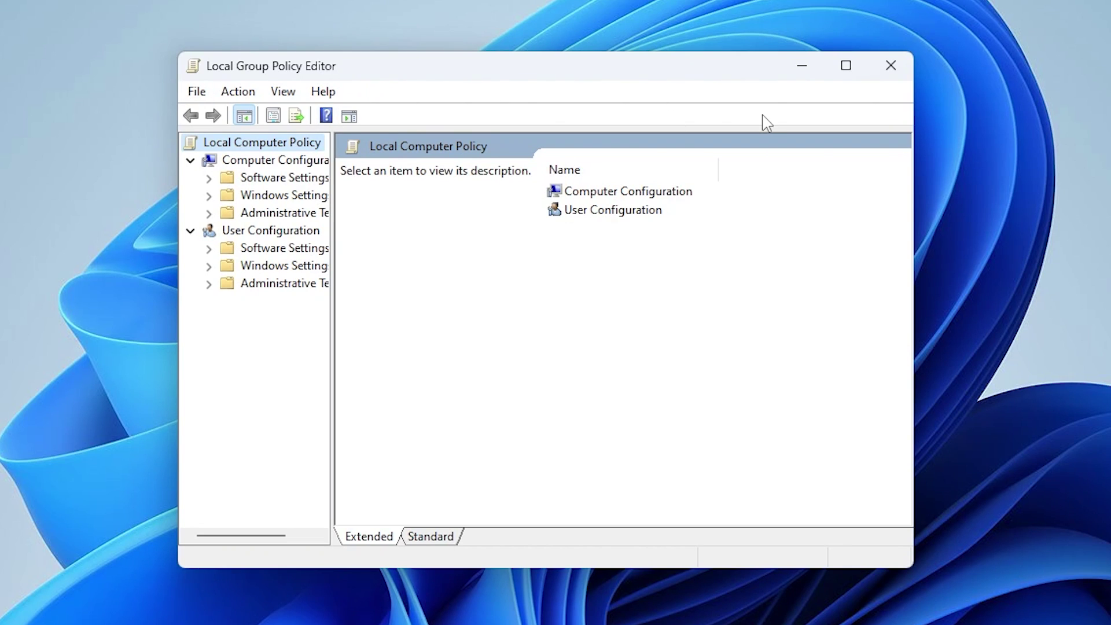
Search Windows for "local grou" and open the Local Group Policy Editor
{"action": "key", "text": "super+s"}
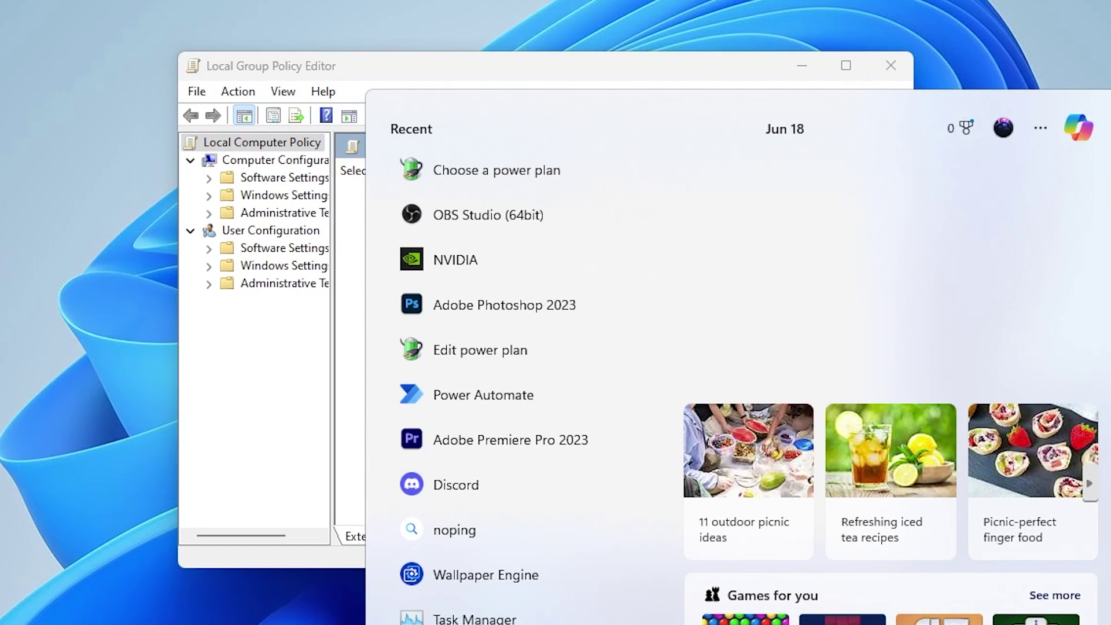
{"action": "type", "text": "local grou"}
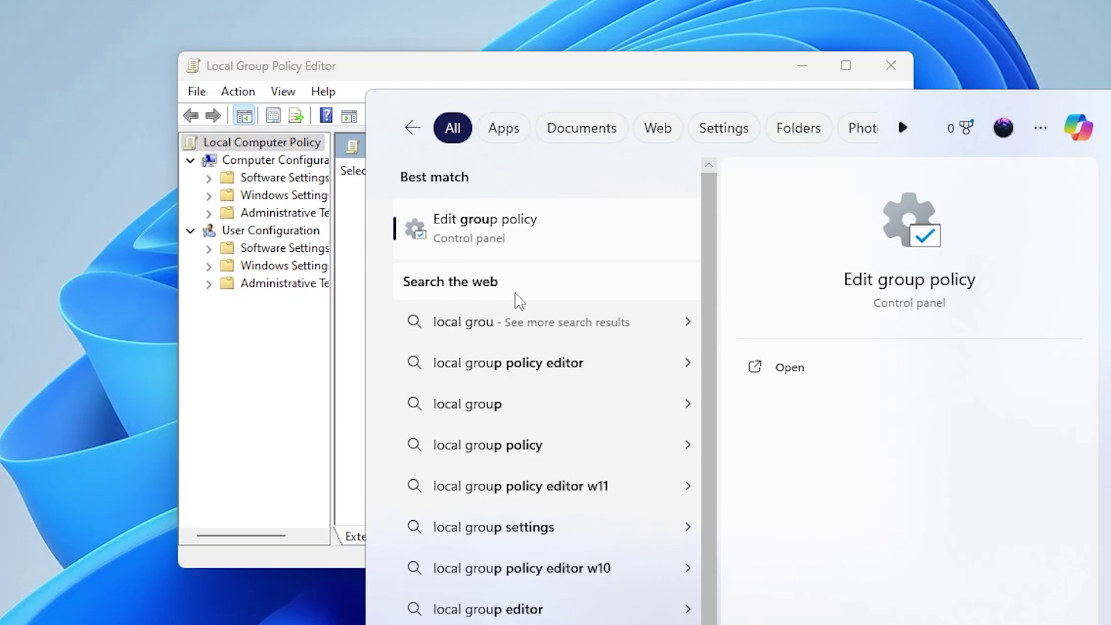
{"action": "left_click", "coordinate": [508, 230]}
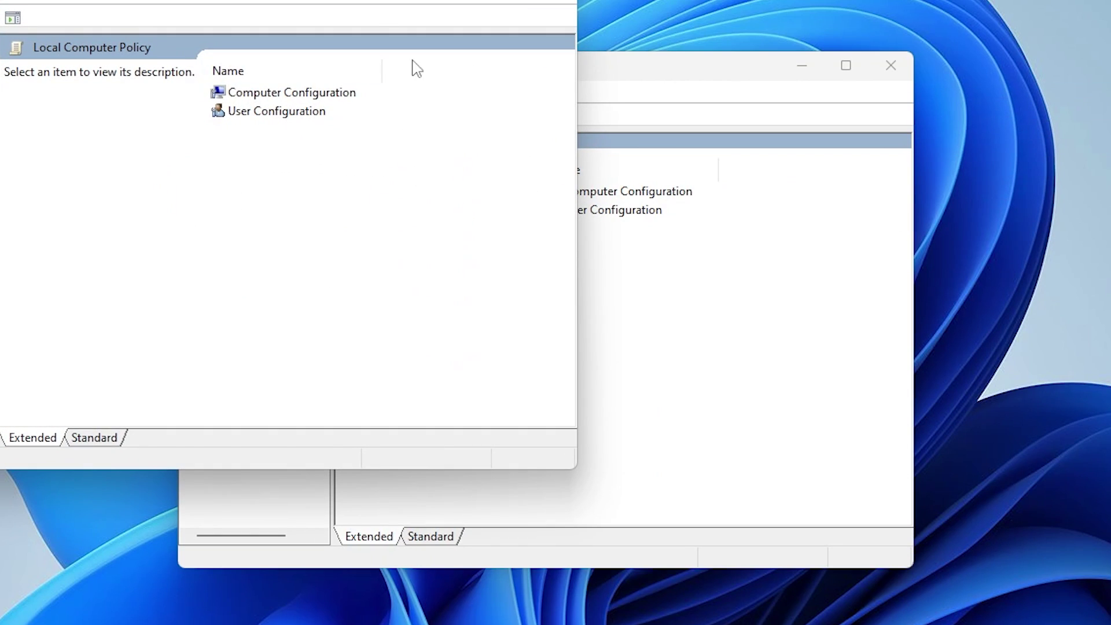
{"action": "mouse_move", "coordinate": [514, 1]}
{"action": "left_mouse_down"}
{"action": "mouse_move", "coordinate": [514, 77]}
{"action": "mouse_move", "coordinate": [513, 3]}
{"action": "left_mouse_up"}
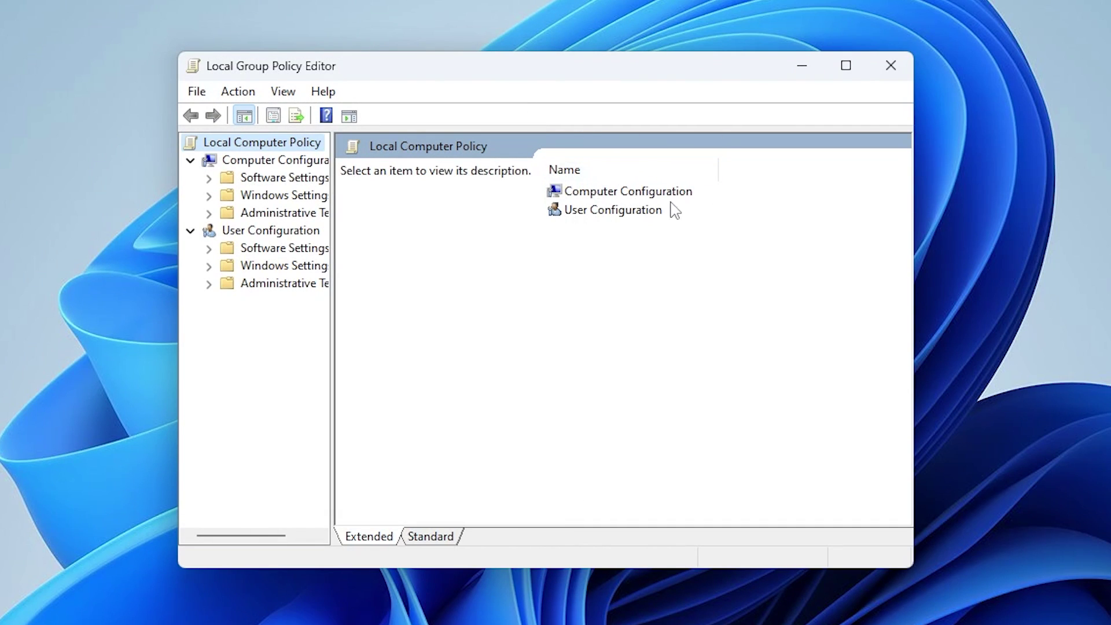
Open the Power Throttling Settings folder under Computer Configuration, Administrative Templates, System, Power Management
{"action": "double_click", "coordinate": [645, 192]}
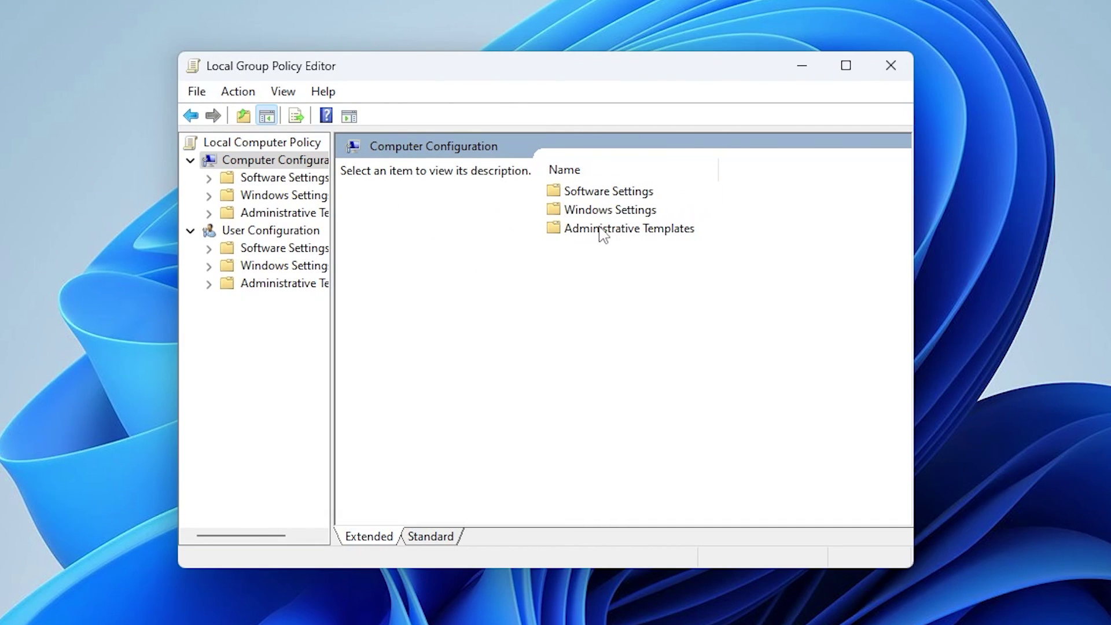
{"action": "double_click", "coordinate": [654, 232]}
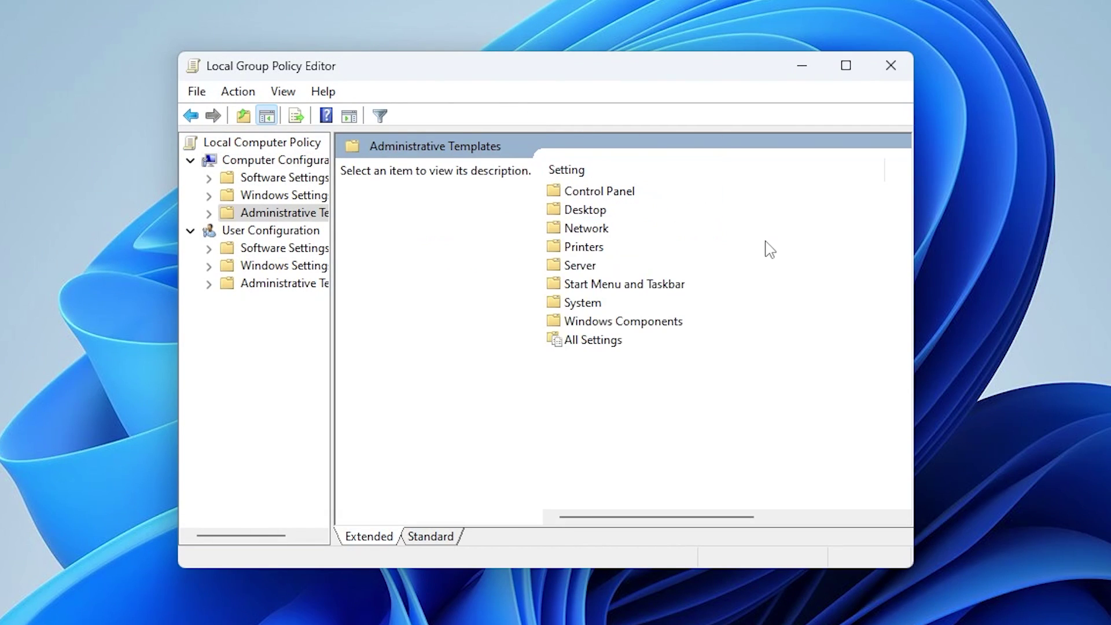
{"action": "double_click", "coordinate": [584, 303]}
{"action": "scroll", "coordinate": [651, 249], "scroll_direction": "down", "scroll_amount": 4}
{"action": "scroll", "coordinate": [651, 249], "scroll_direction": "down", "scroll_amount": 8}
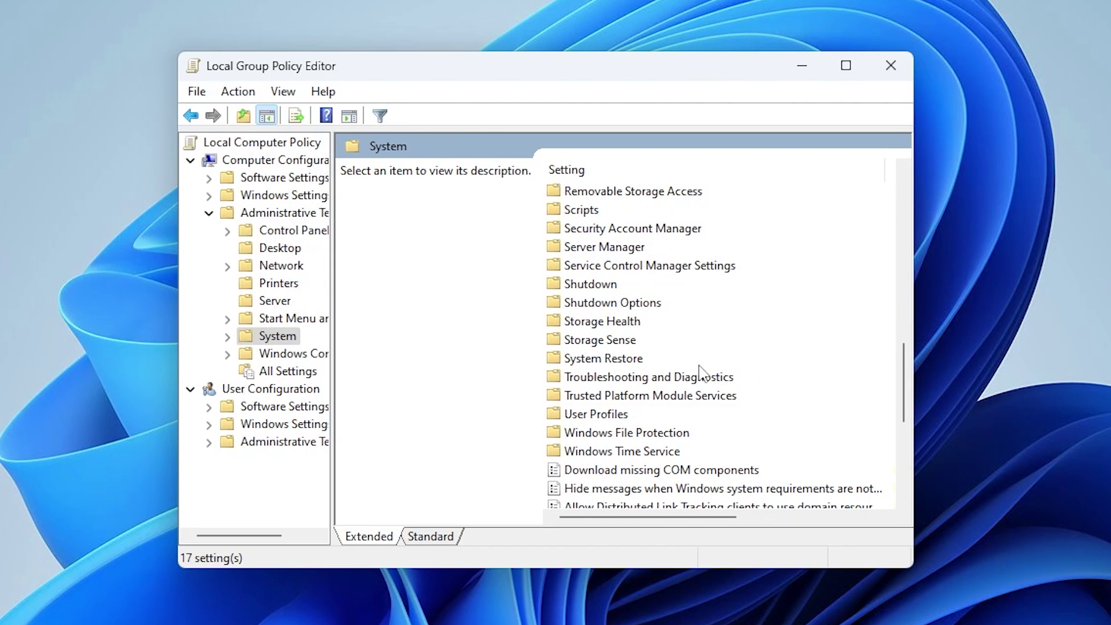
{"action": "scroll", "coordinate": [613, 350], "scroll_direction": "up", "scroll_amount": 3}
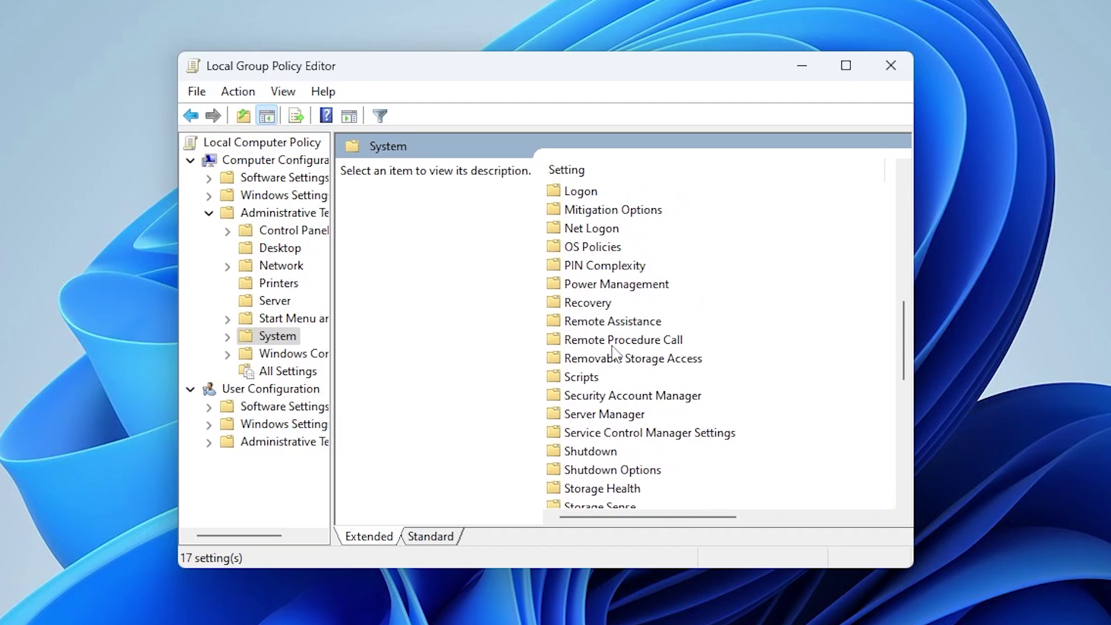
{"action": "double_click", "coordinate": [625, 286]}
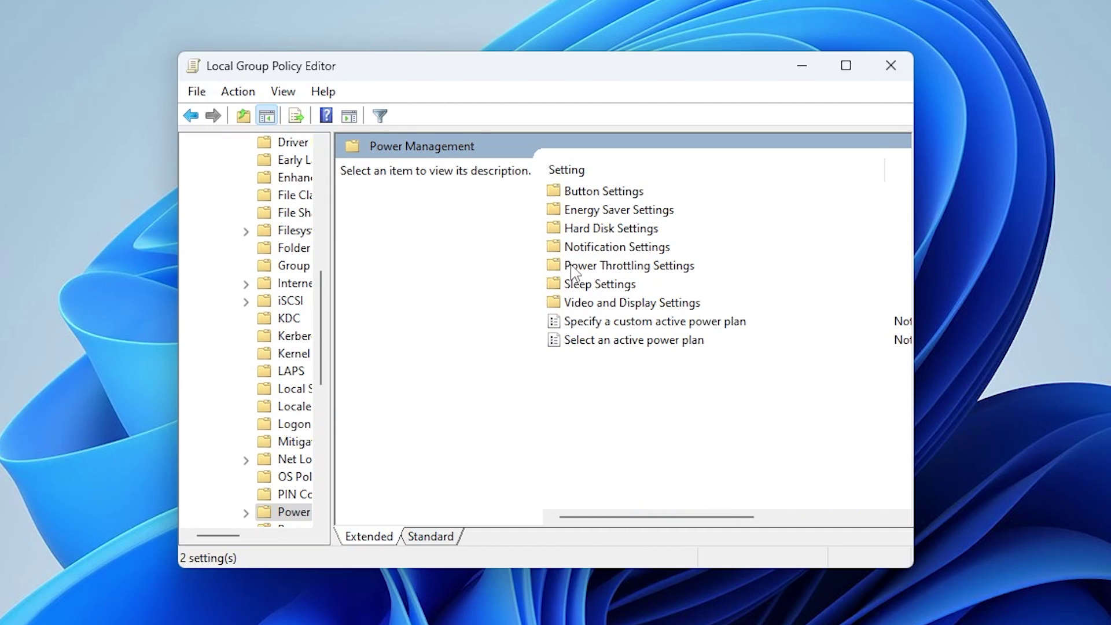
{"action": "double_click", "coordinate": [636, 266]}
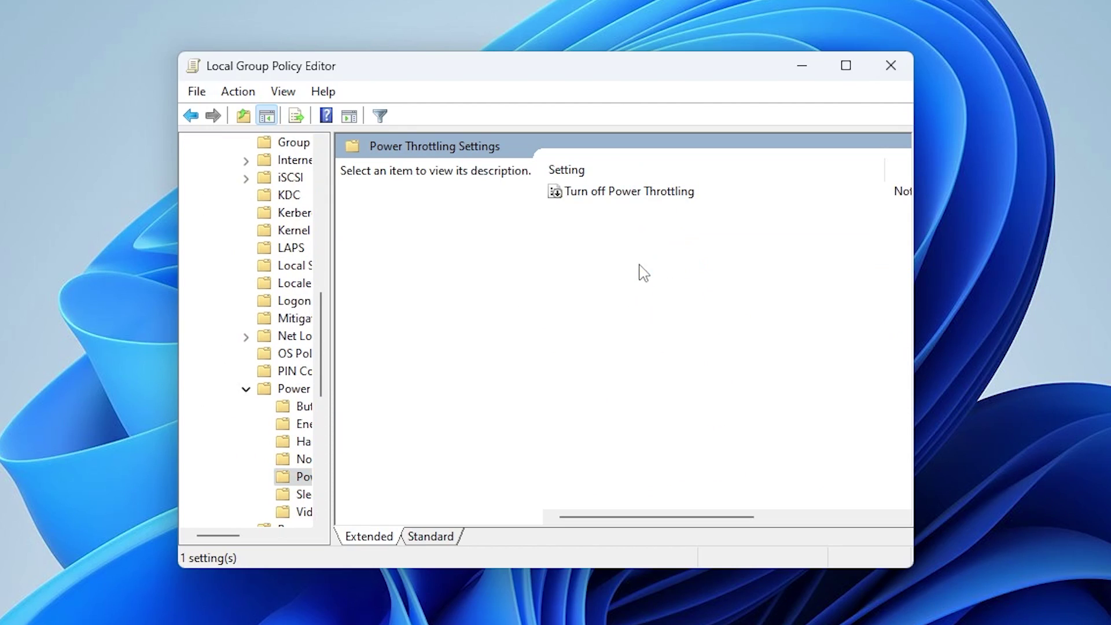
Enable the Turn off Power Throttling policy and apply it
{"action": "double_click", "coordinate": [620, 194]}
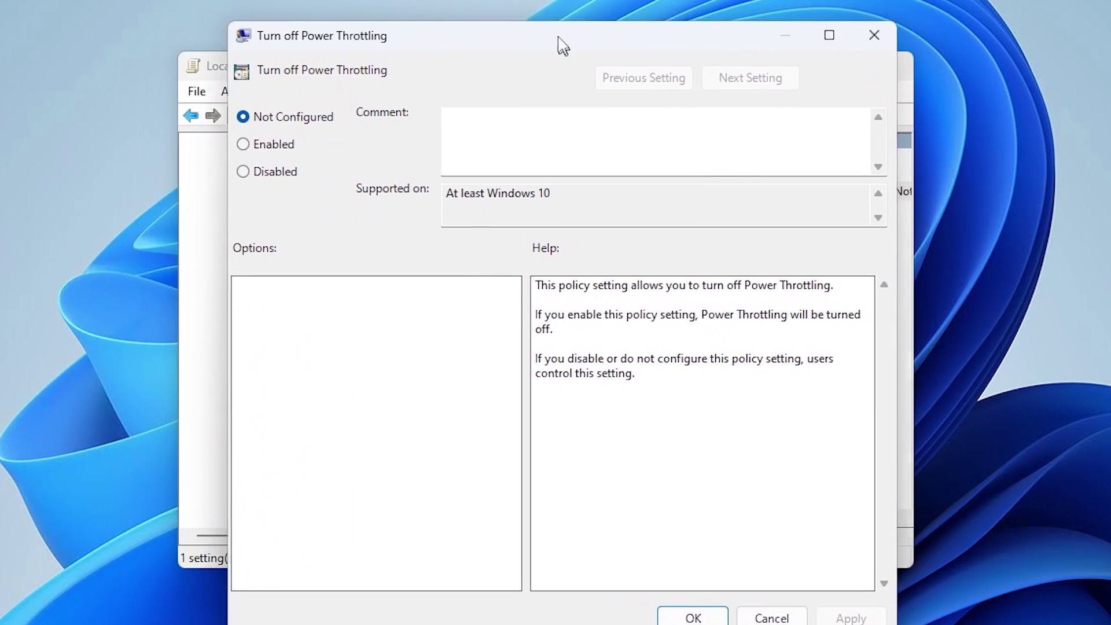
{"action": "left_click", "coordinate": [270, 139]}
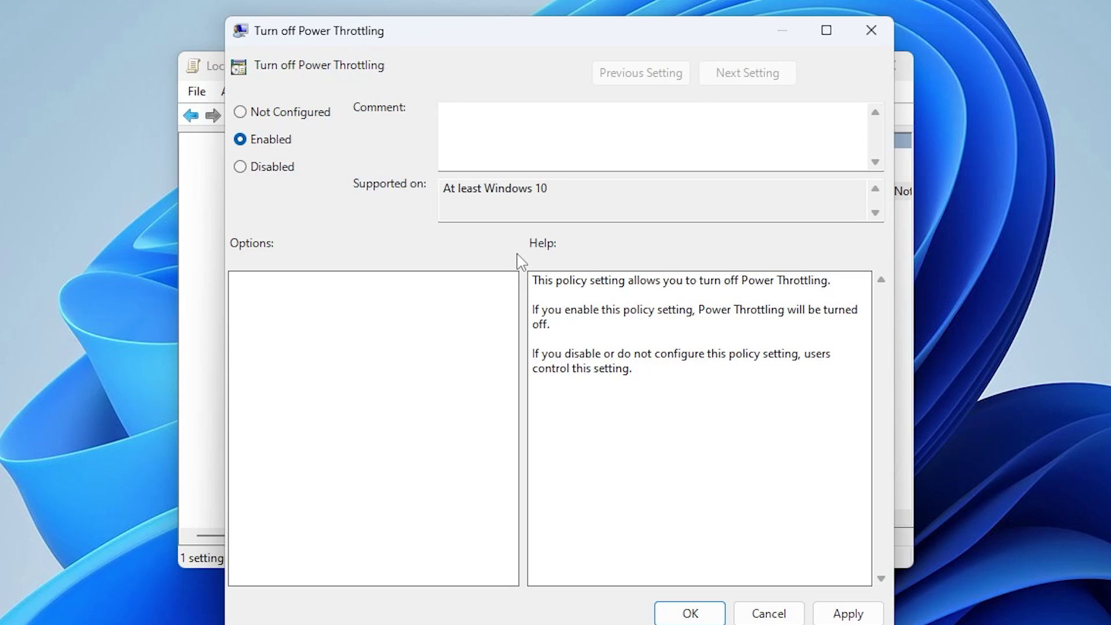
{"action": "left_click", "coordinate": [847, 617]}
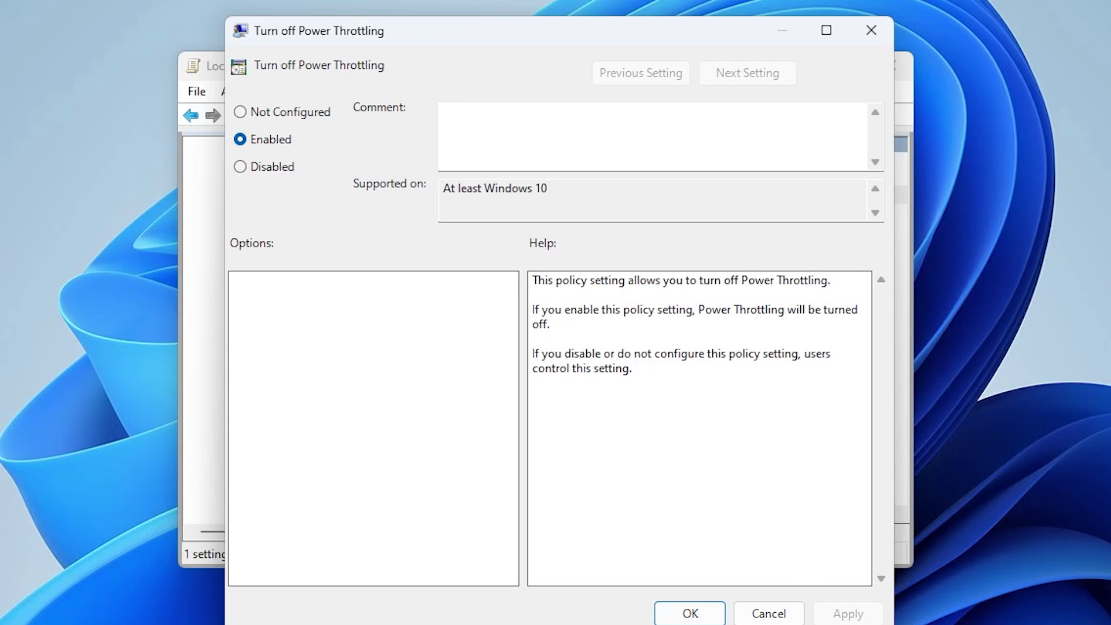
{"action": "left_click", "coordinate": [690, 613]}
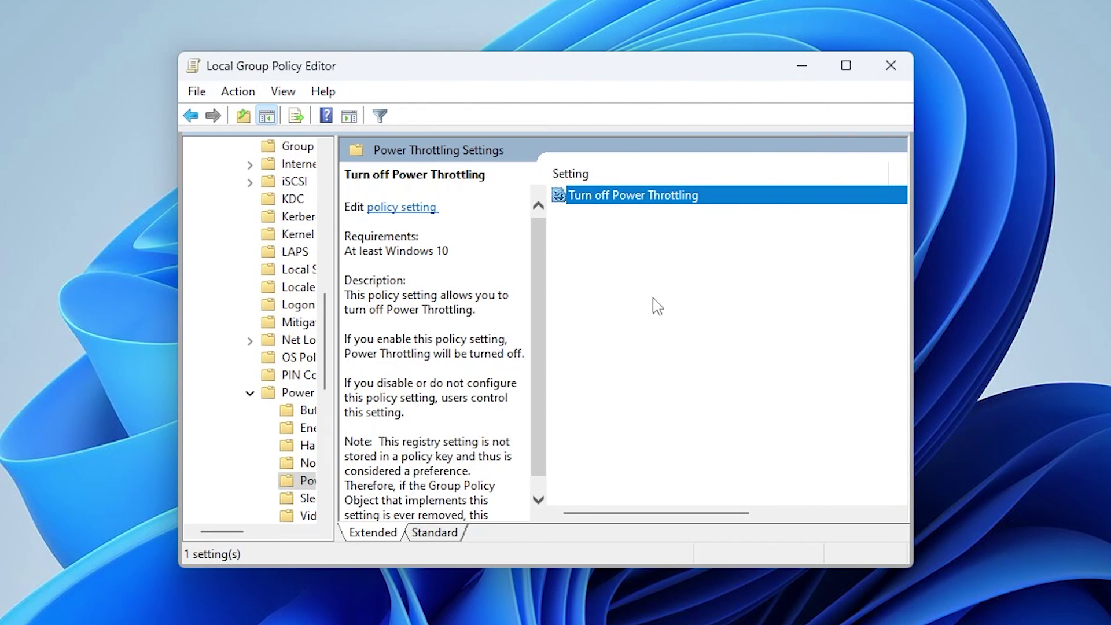
Open the App Privacy folder under Computer Configuration, Administrative Templates, Windows Components
{"action": "key", "text": "BackSpace"}
{"action": "key", "text": "BackSpace"}
{"action": "key", "text": "BackSpace"}
{"action": "key", "text": "BackSpace"}
{"action": "key", "text": "BackSpace"}
{"action": "double_click", "coordinate": [631, 197]}
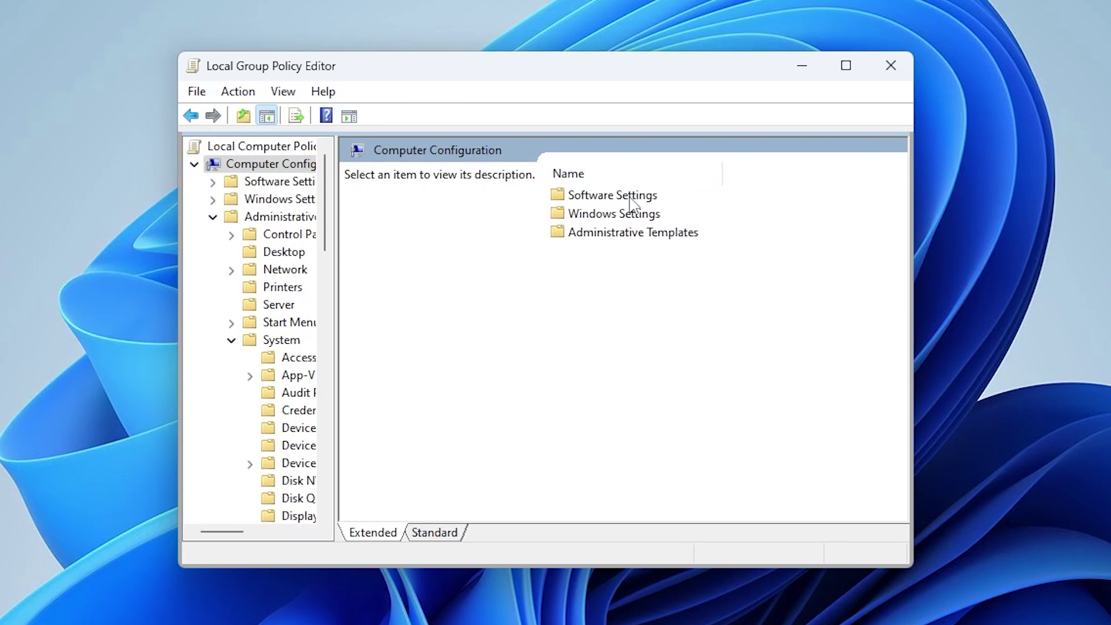
{"action": "double_click", "coordinate": [643, 235]}
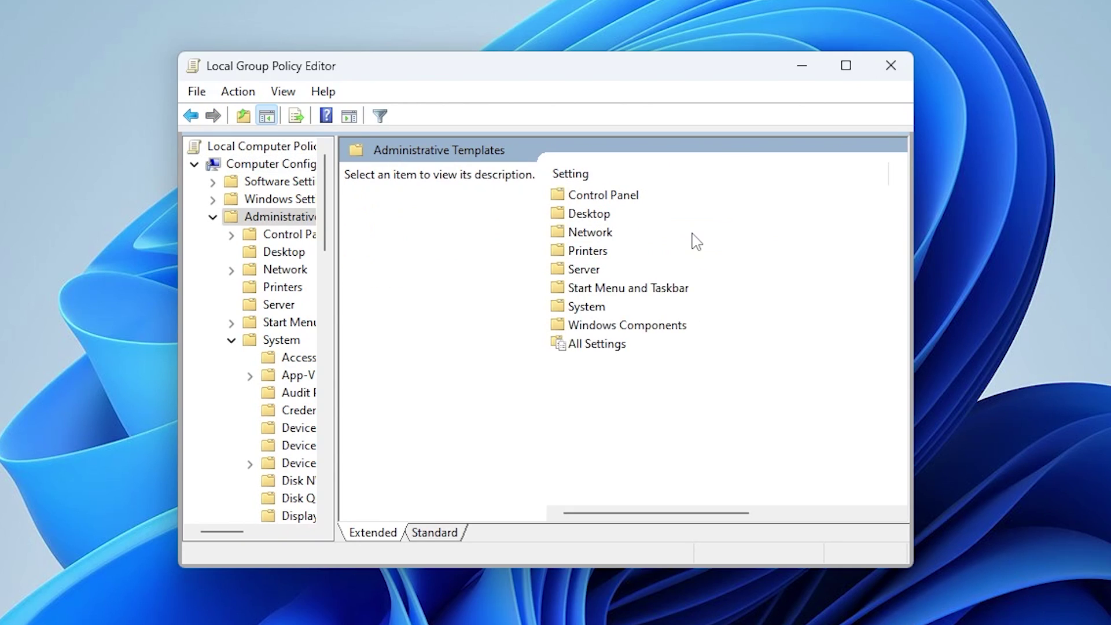
{"action": "left_click", "coordinate": [628, 328]}
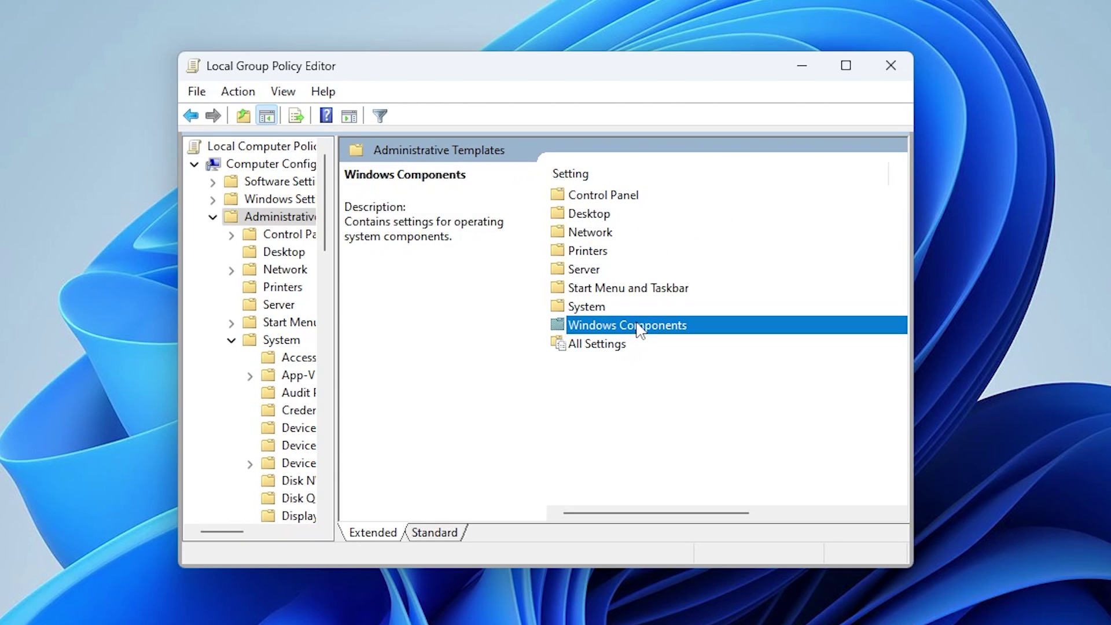
{"action": "double_click", "coordinate": [644, 328]}
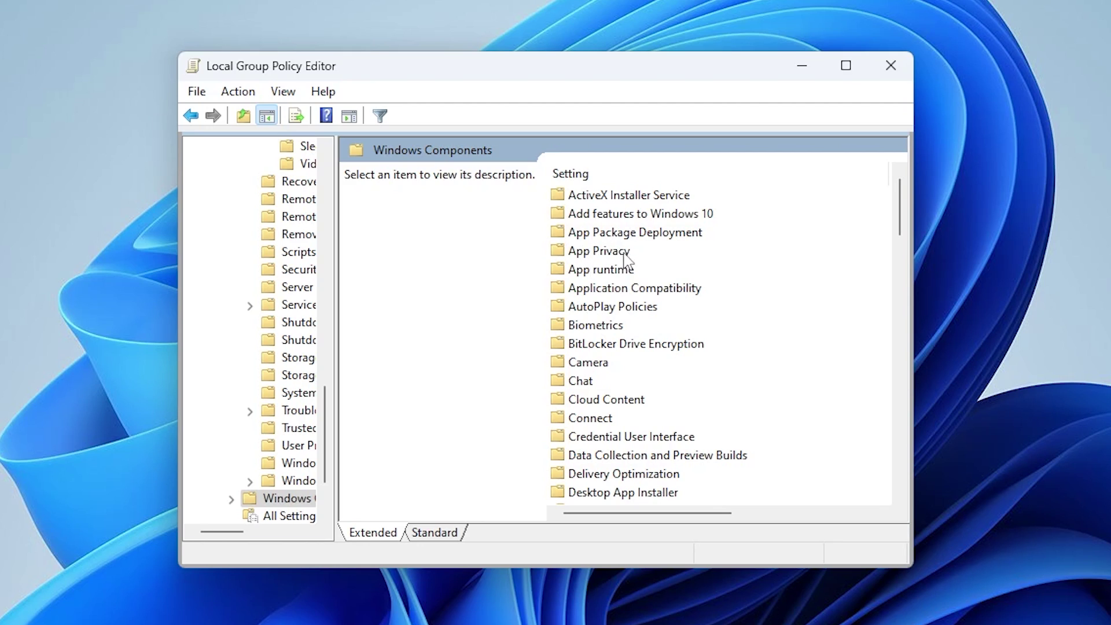
{"action": "double_click", "coordinate": [588, 251]}
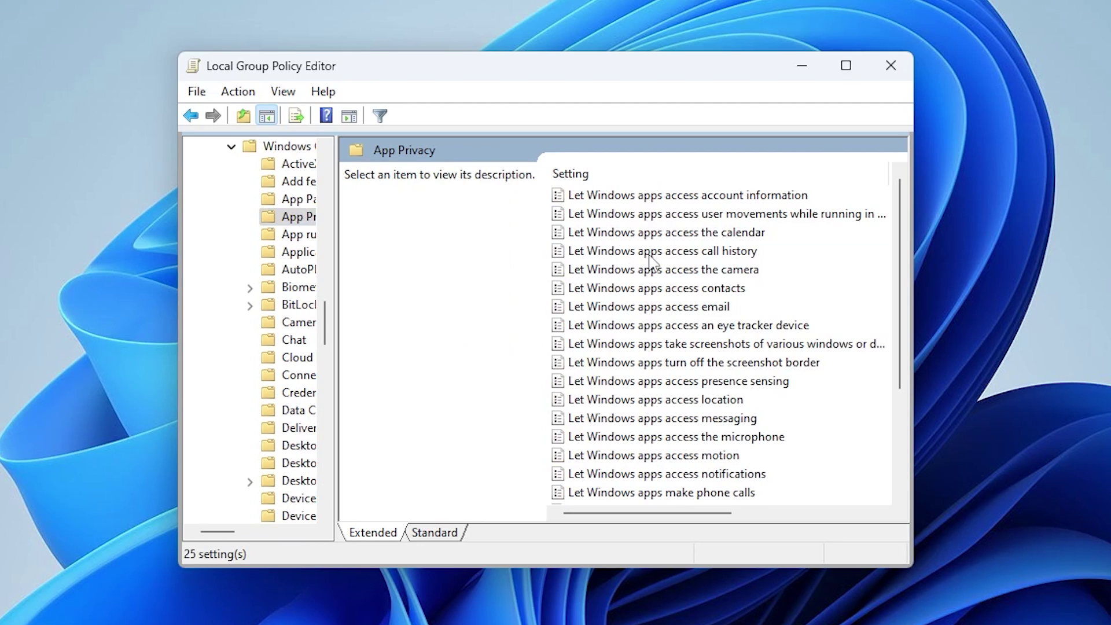
Enable the "Let Windows apps run in the background" policy with Force Deny for all apps, apply it and close the policy editor
{"action": "scroll", "coordinate": [688, 316], "scroll_direction": "down", "scroll_amount": 3}
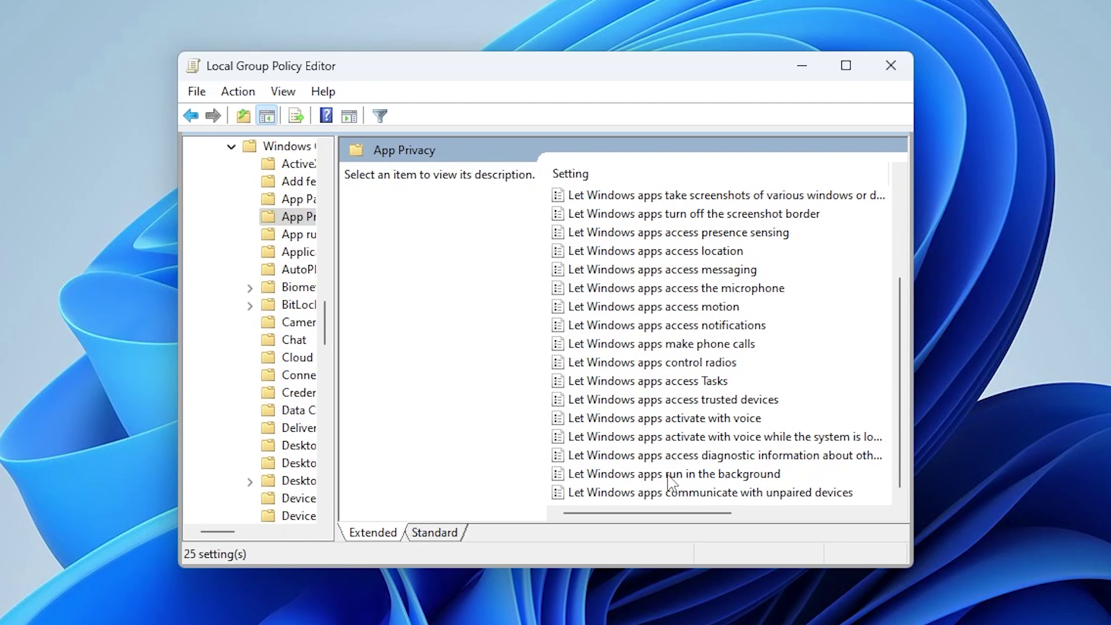
{"action": "double_click", "coordinate": [712, 475]}
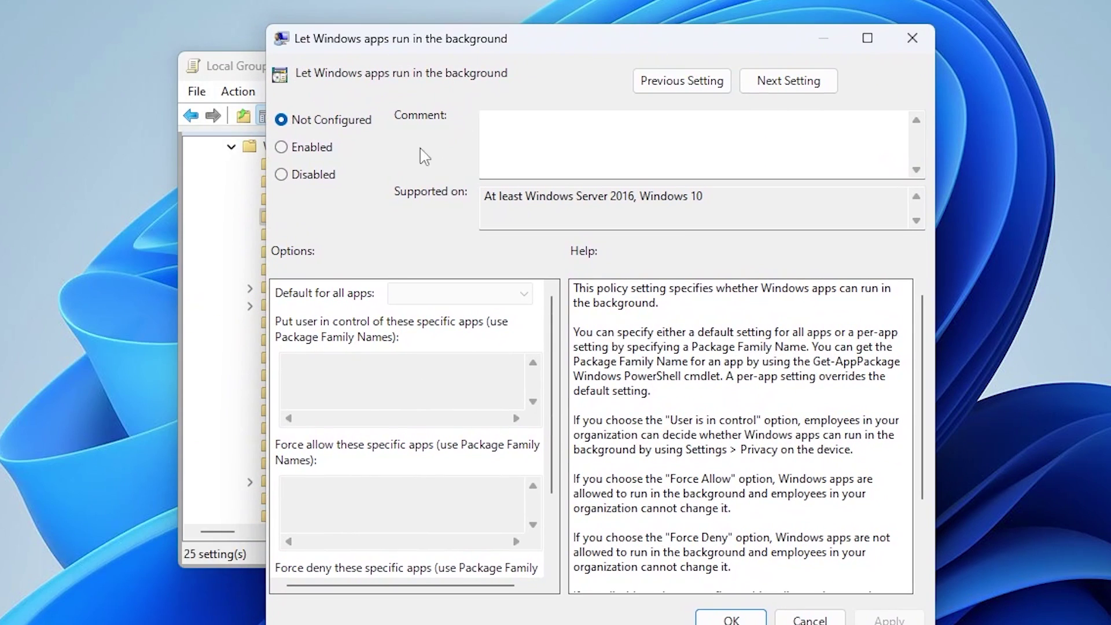
{"action": "left_click", "coordinate": [304, 149]}
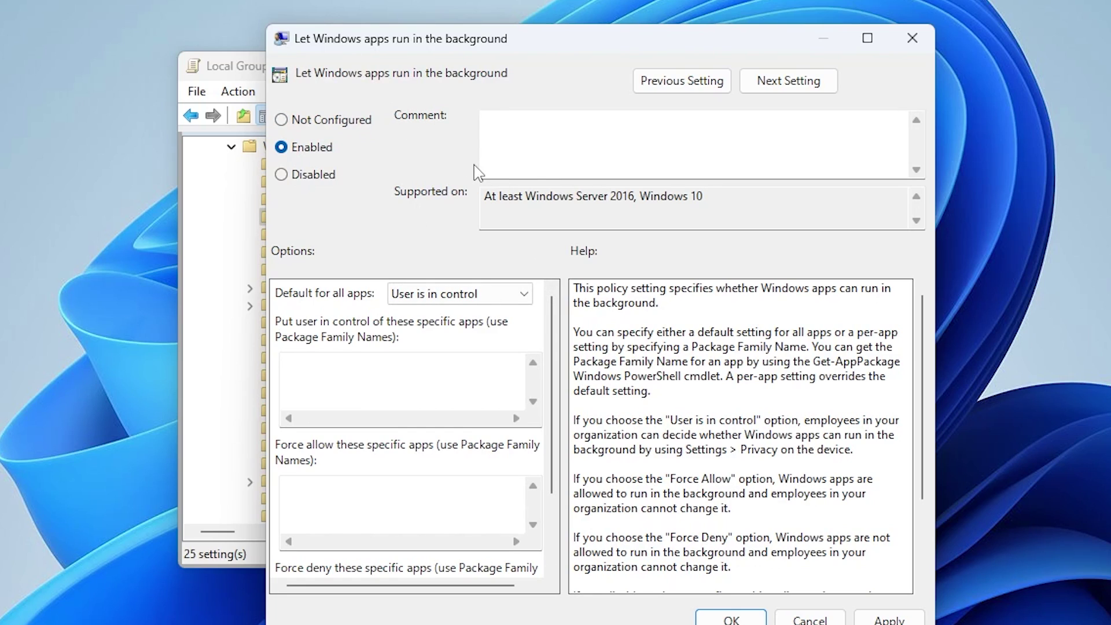
{"action": "left_click", "coordinate": [426, 295]}
{"action": "left_click", "coordinate": [429, 342]}
{"action": "left_click", "coordinate": [889, 619]}
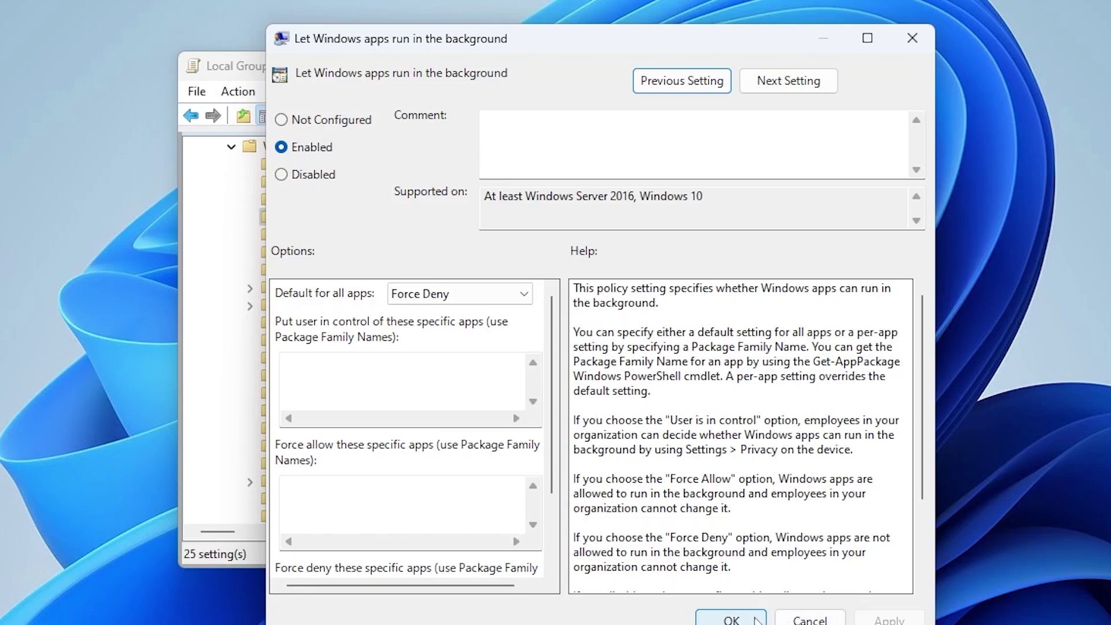
{"action": "left_click", "coordinate": [732, 618]}
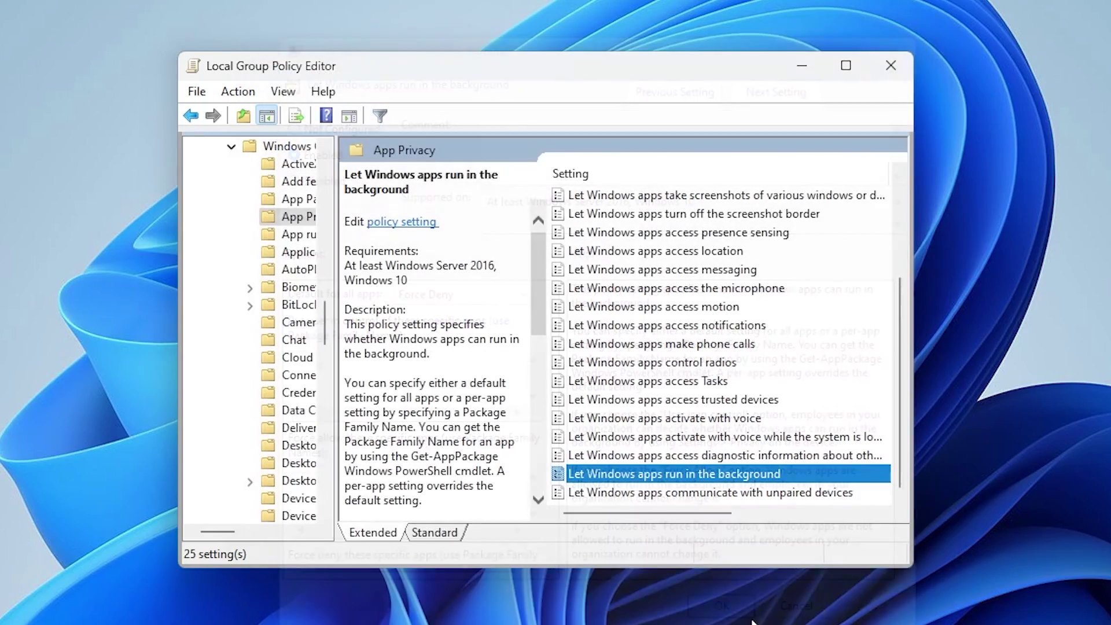
{"action": "left_click", "coordinate": [891, 65]}
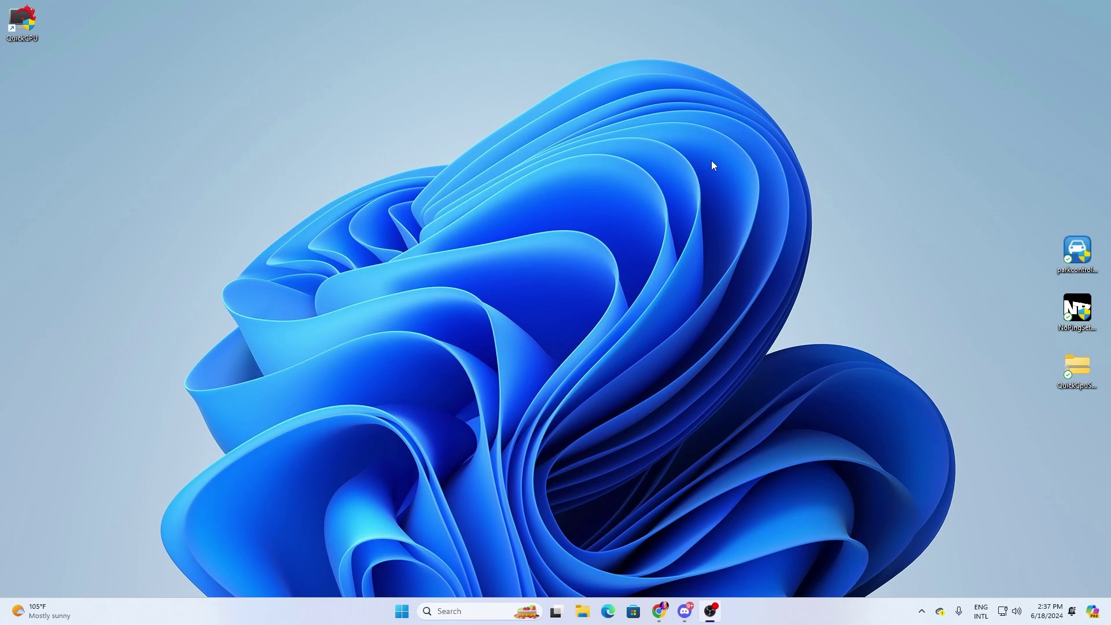
Open System Configuration by running msconfig
{"action": "key", "text": "super+r"}
{"action": "left_click_drag", "start_coordinate": [110, 480], "coordinate": [561, 274]}
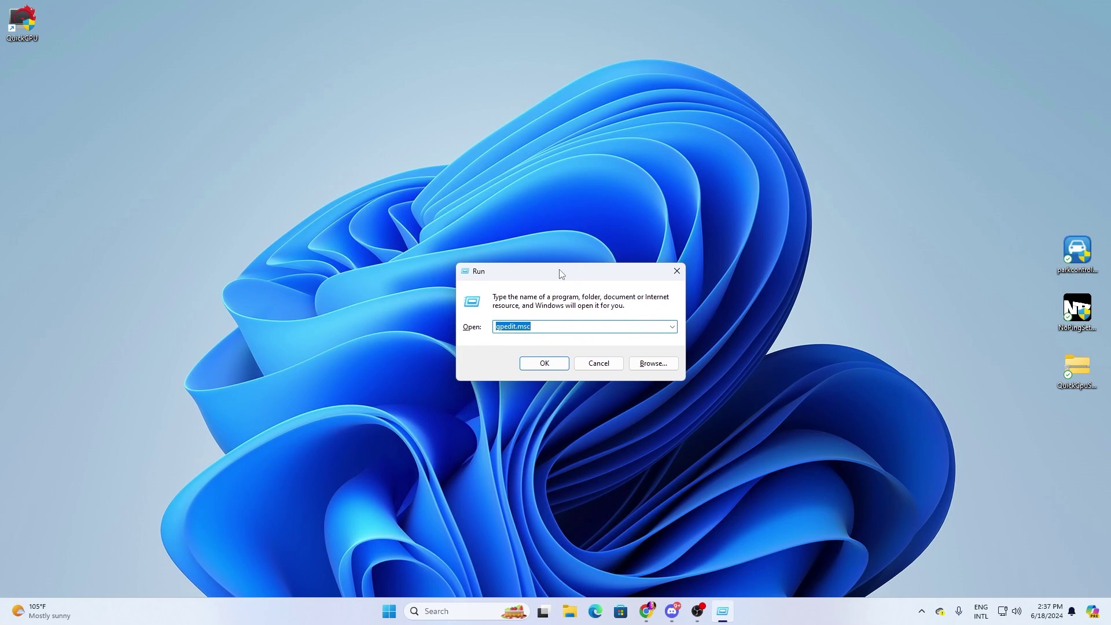
{"action": "type", "text": "mscinfig"}
{"action": "key", "text": "Return"}
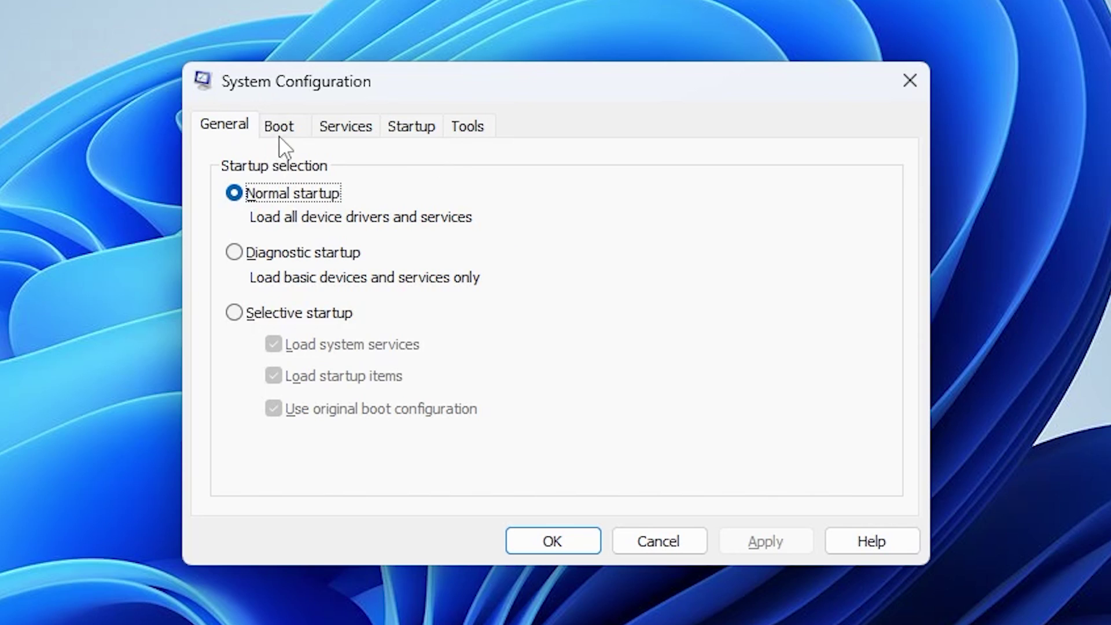
Set the number of processors to 16 in the advanced boot options, apply the change and exit without restarting
{"action": "left_click", "coordinate": [280, 130]}
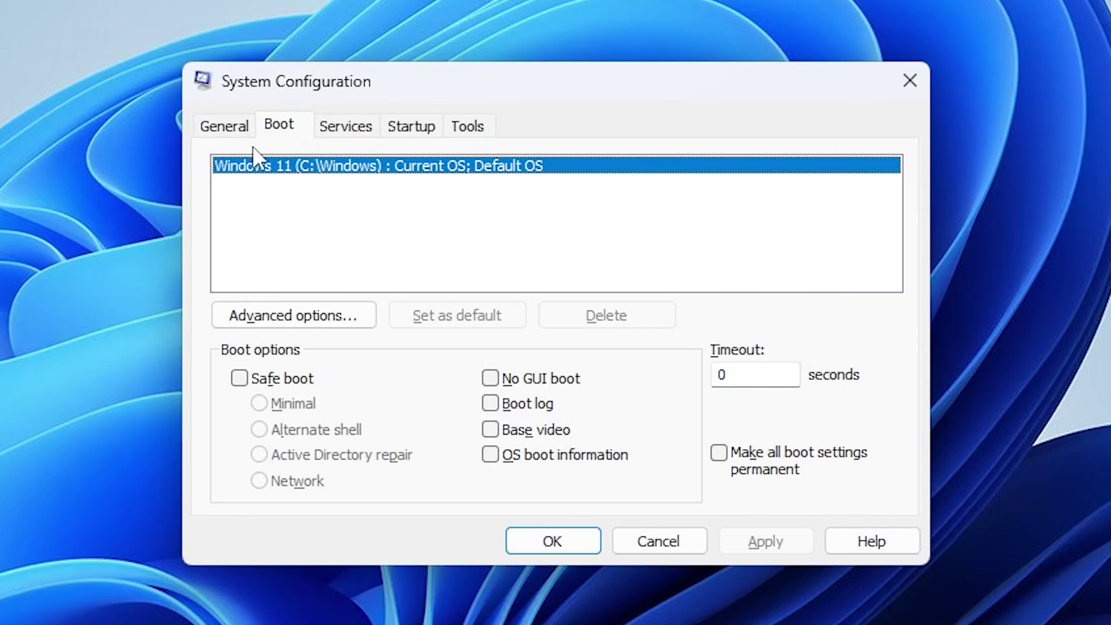
{"action": "left_click", "coordinate": [318, 318]}
{"action": "left_click", "coordinate": [332, 128]}
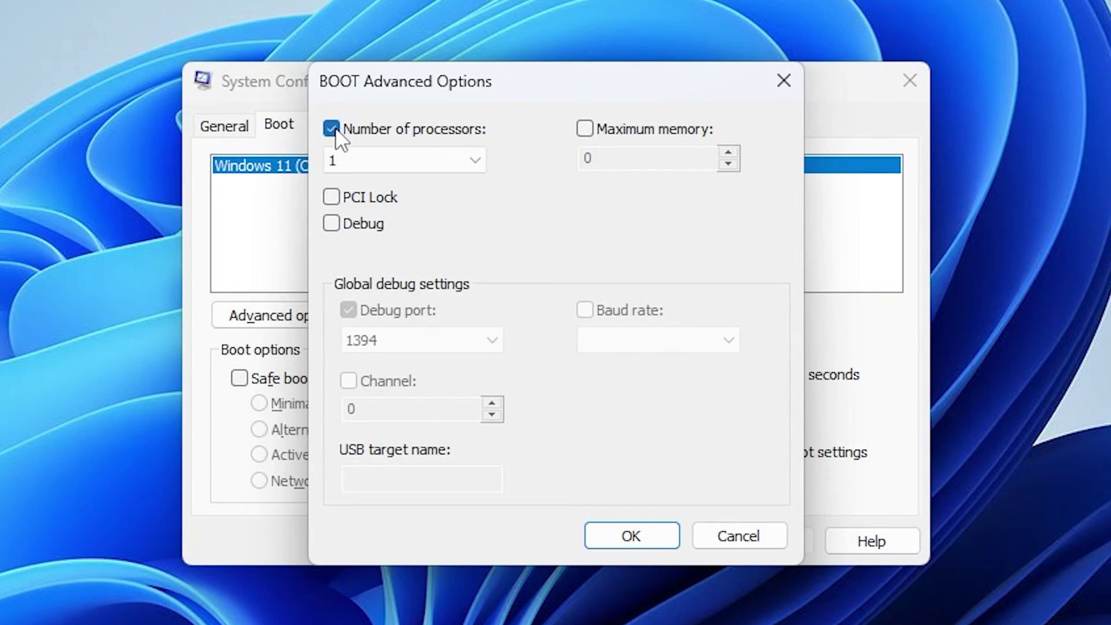
{"action": "left_click", "coordinate": [478, 168]}
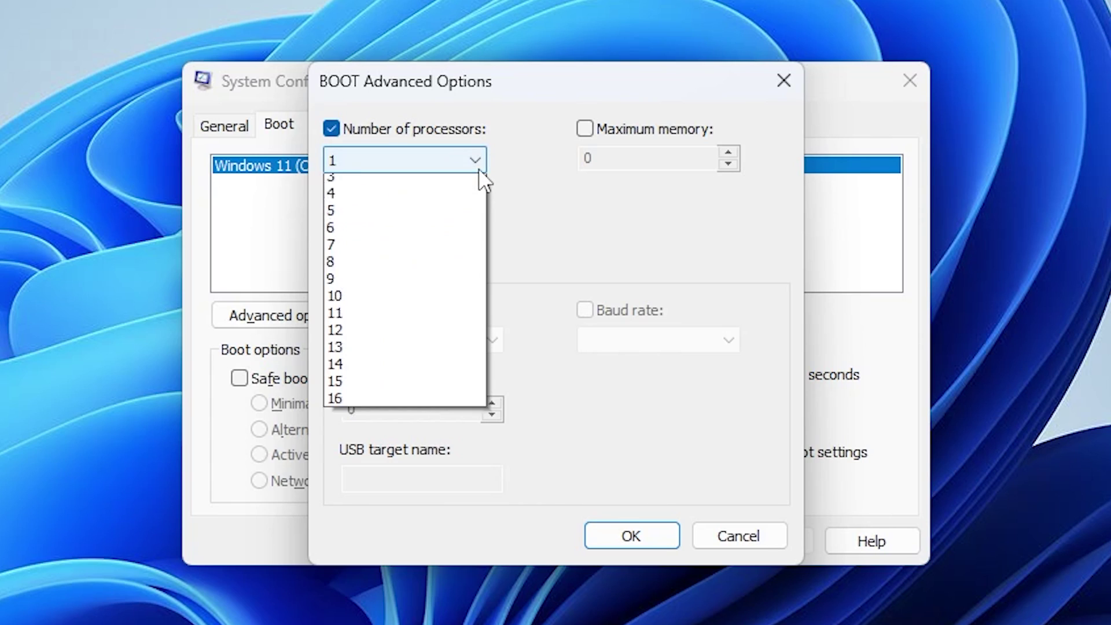
{"action": "left_click", "coordinate": [361, 442]}
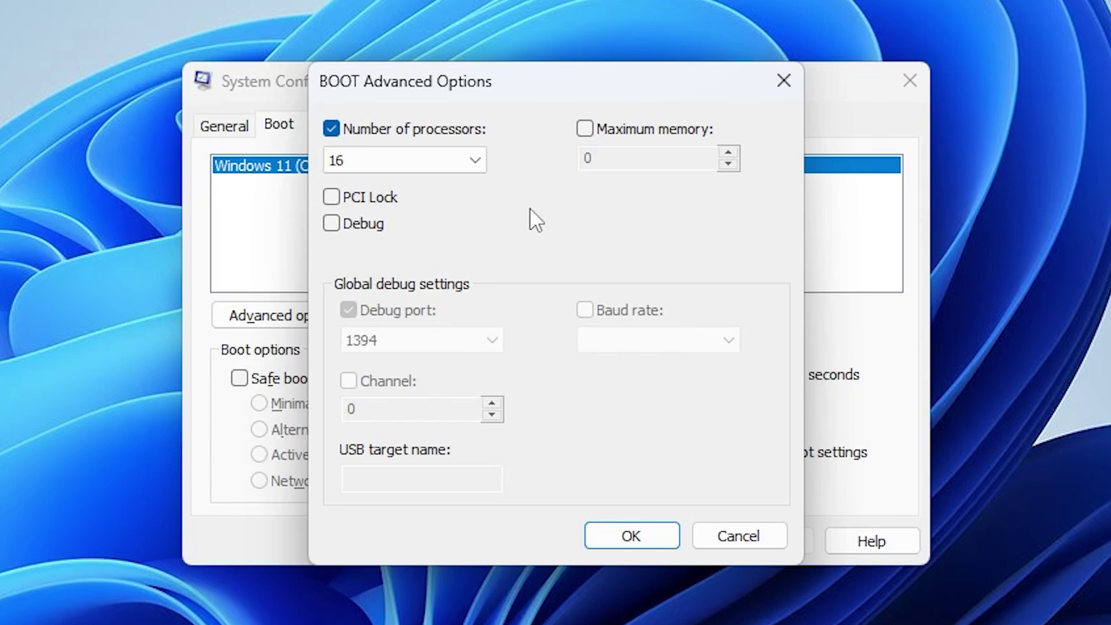
{"action": "left_click", "coordinate": [630, 539]}
{"action": "left_click", "coordinate": [779, 550]}
{"action": "left_click", "coordinate": [589, 546]}
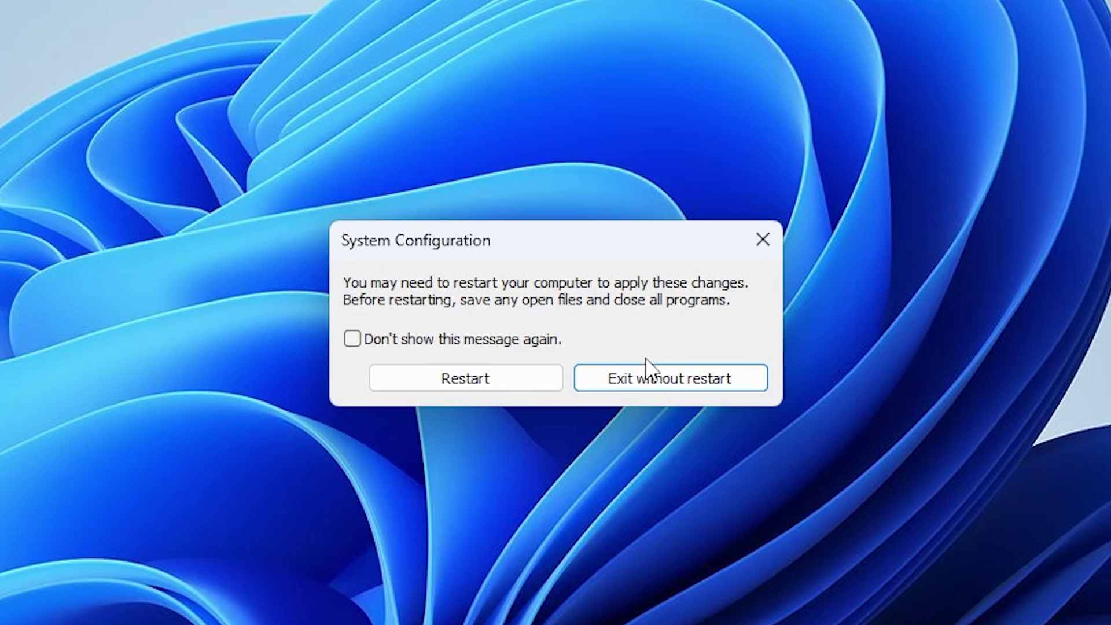
{"action": "left_click", "coordinate": [647, 379]}
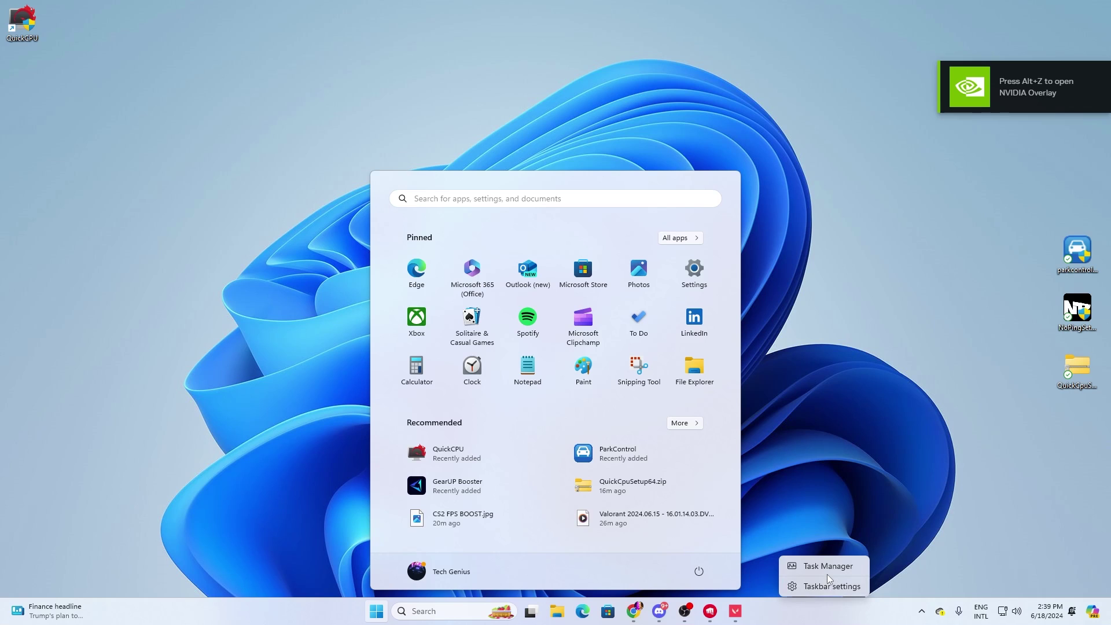
Open Task Manager and go to the process details of the running VALORANT app
{"action": "left_click", "coordinate": [828, 570]}
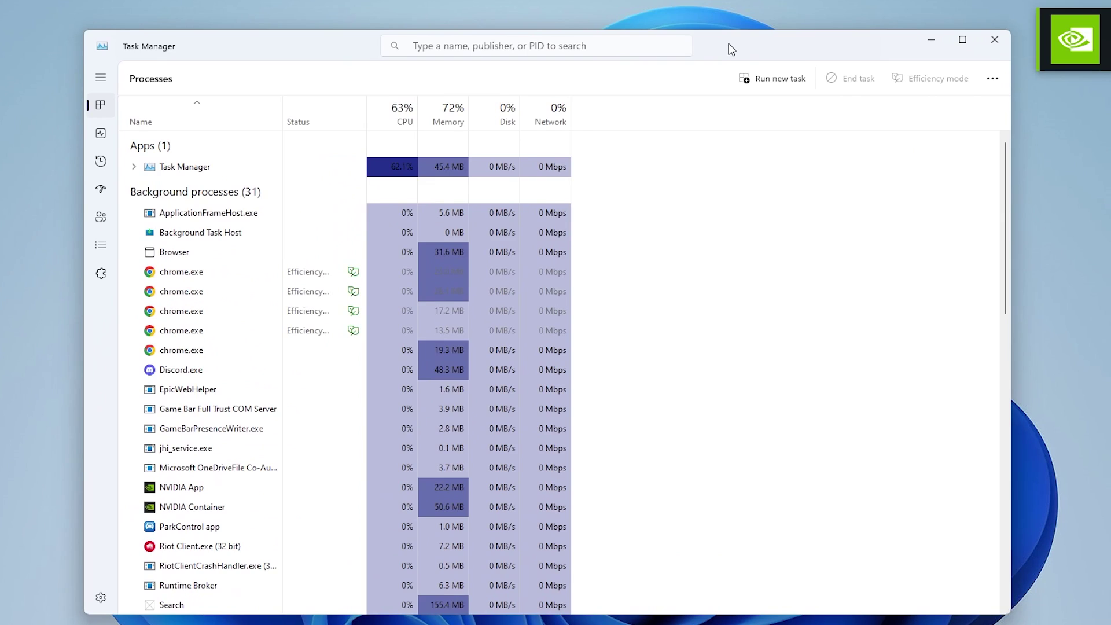
{"action": "left_click_drag", "start_coordinate": [732, 50], "coordinate": [731, 40]}
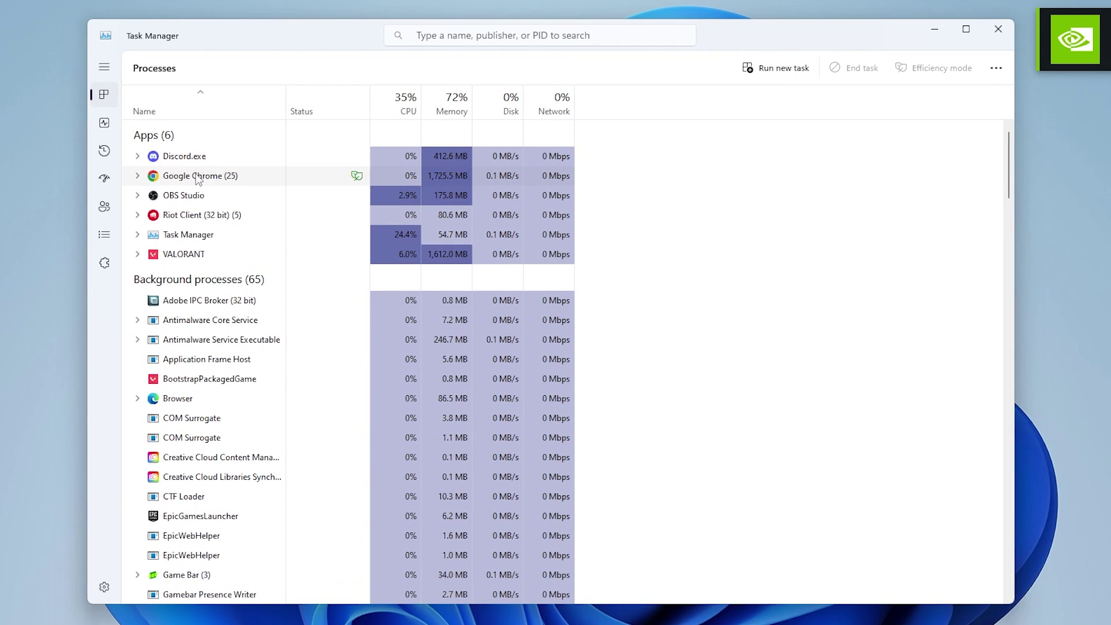
{"action": "right_click", "coordinate": [184, 254]}
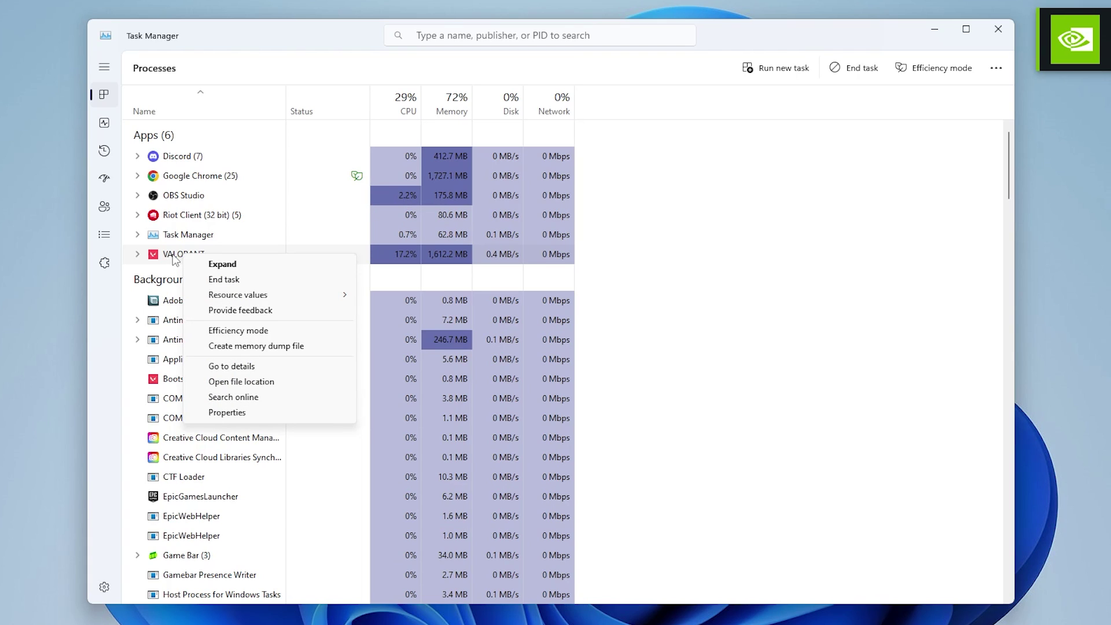
{"action": "left_click", "coordinate": [232, 366]}
{"action": "scroll", "coordinate": [247, 366], "scroll_direction": "down", "scroll_amount": 3}
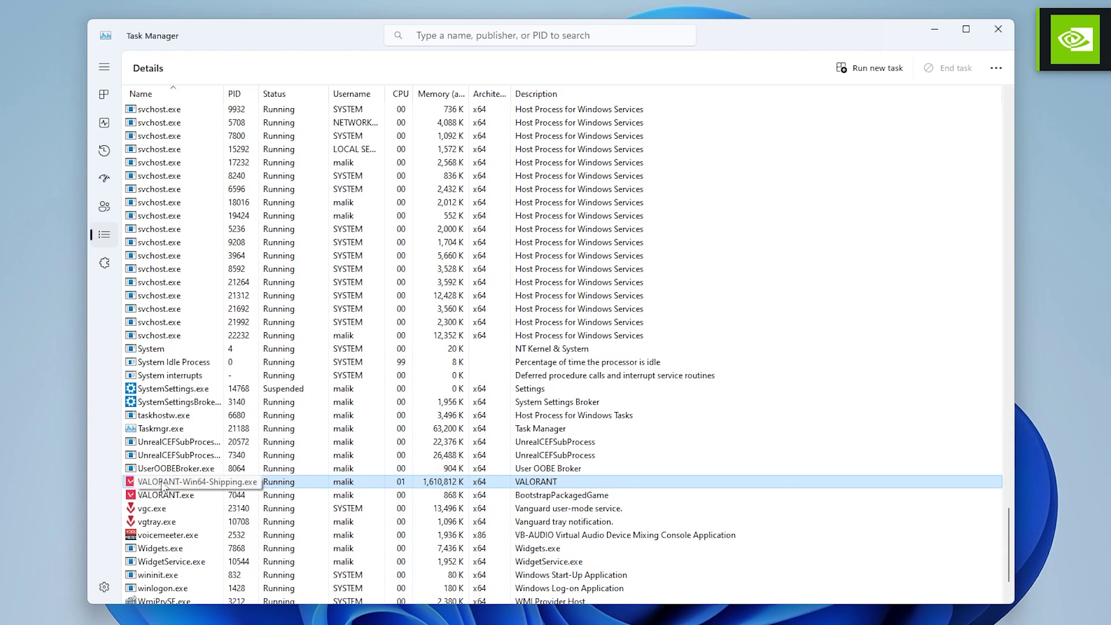
Change the priority of the VALORANT-Win64-Shipping.exe process to High
{"action": "right_click", "coordinate": [162, 487]}
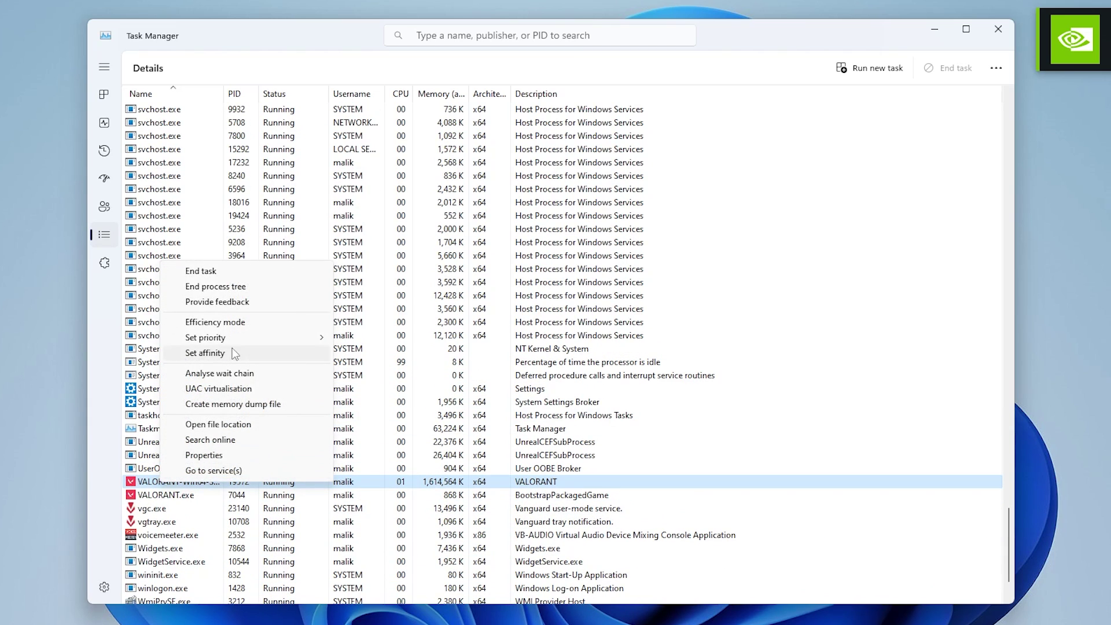
{"action": "mouse_move", "coordinate": [232, 337]}
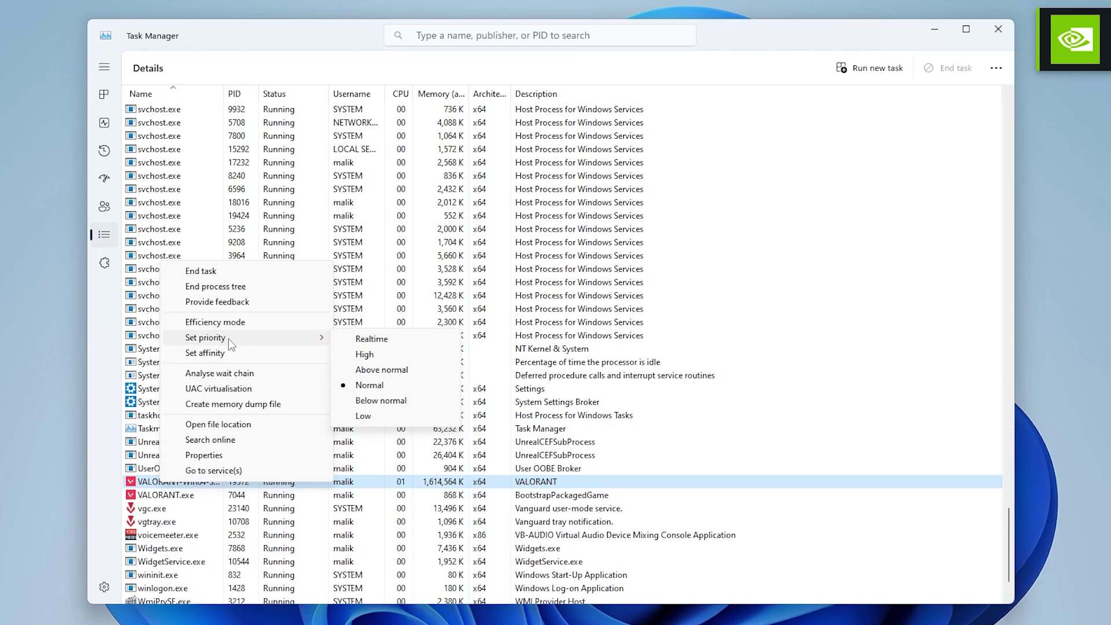
{"action": "left_click", "coordinate": [380, 352]}
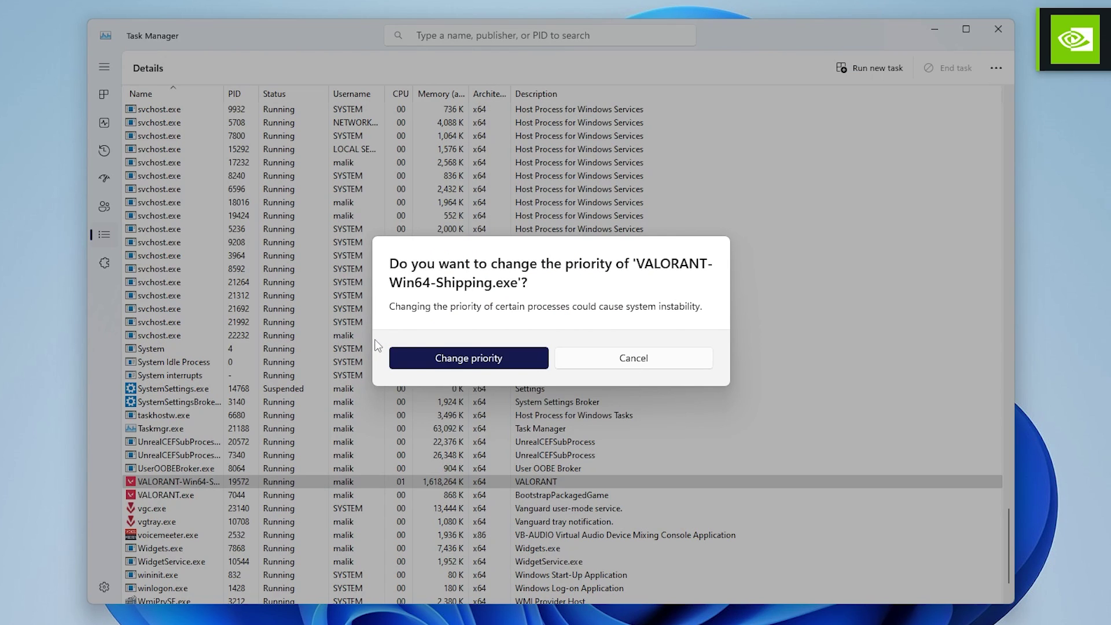
{"action": "left_click", "coordinate": [463, 358]}
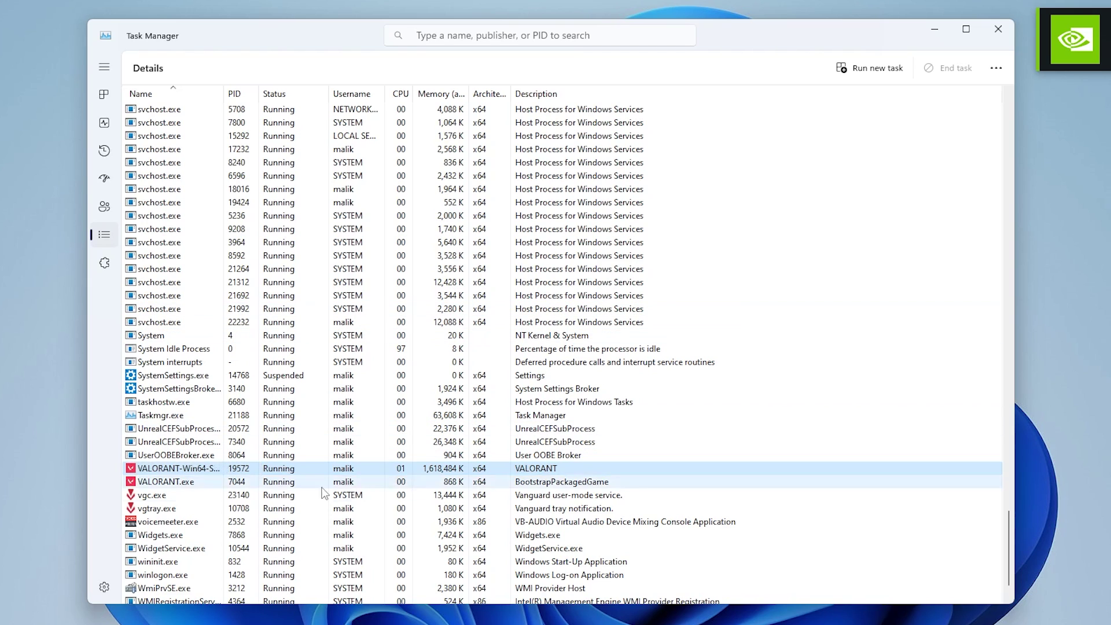
Review which CPUs are selected in the processor affinity of VALORANT-Win64-Shipping.exe and accept the selection
{"action": "right_click", "coordinate": [175, 471]}
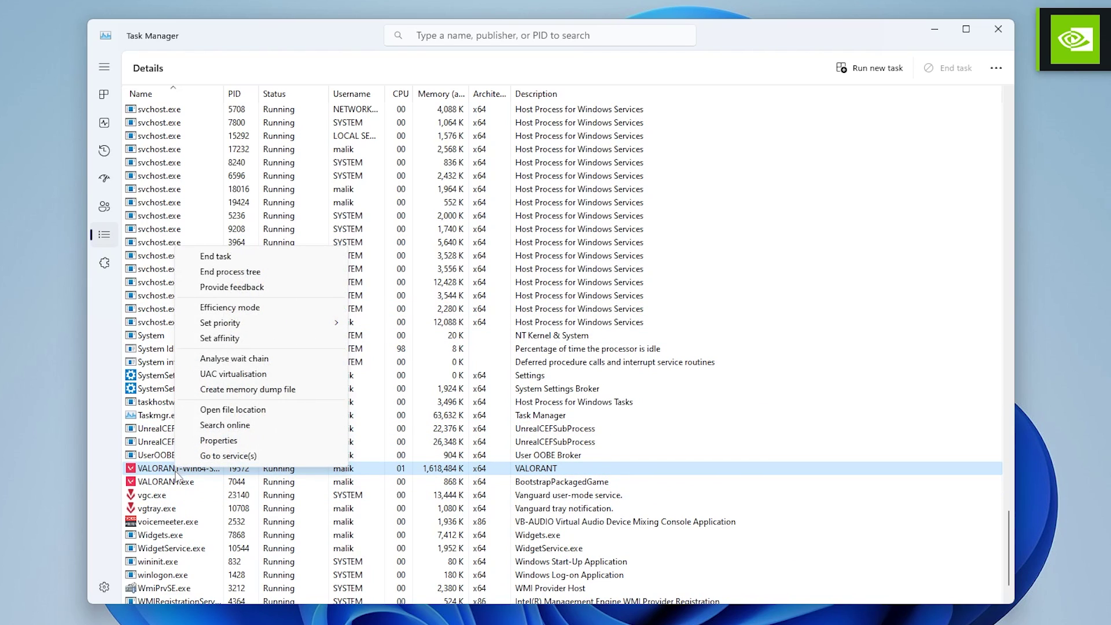
{"action": "left_click", "coordinate": [231, 339]}
{"action": "scroll", "coordinate": [463, 267], "scroll_direction": "down", "scroll_amount": 3}
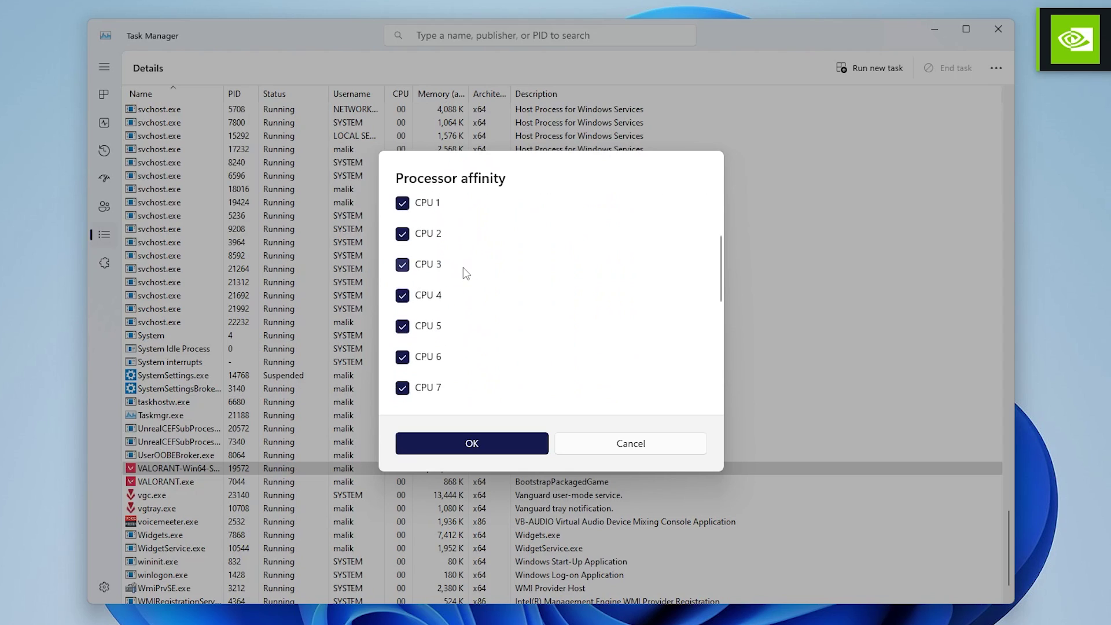
{"action": "scroll", "coordinate": [471, 286], "scroll_direction": "down", "scroll_amount": 3}
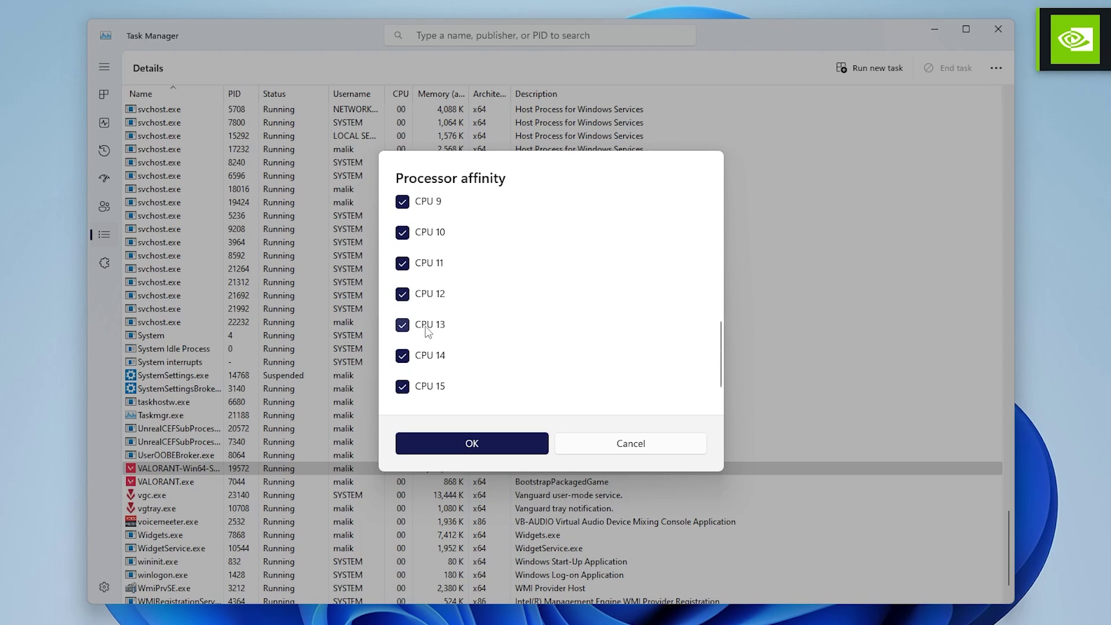
{"action": "left_click", "coordinate": [473, 447]}
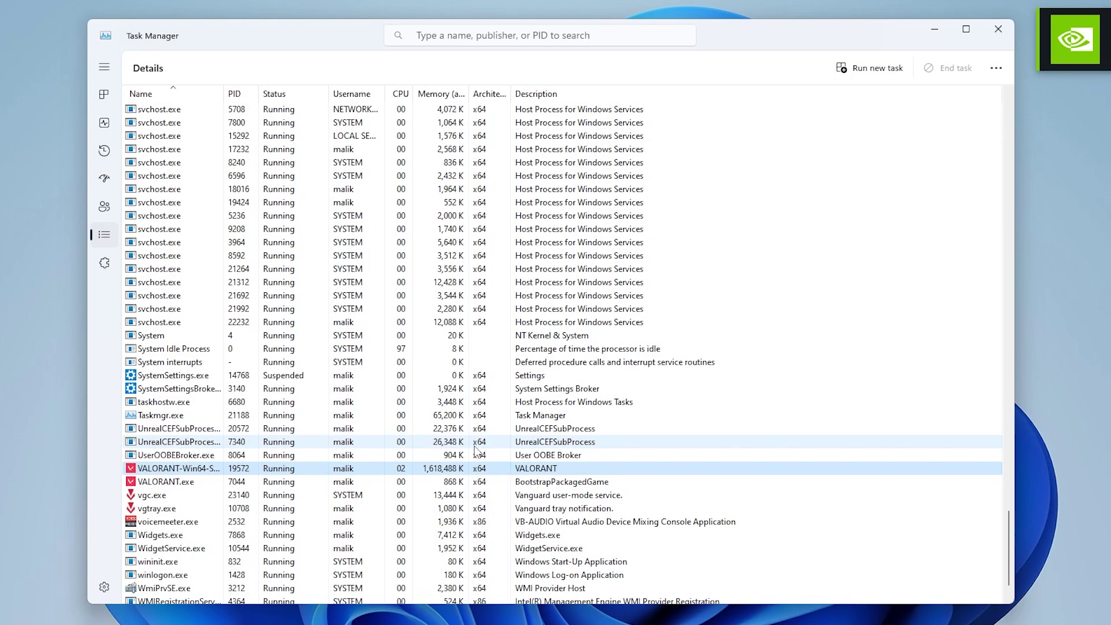
Close Task Manager and switch to the VALORANT game
{"action": "left_click", "coordinate": [1000, 31]}
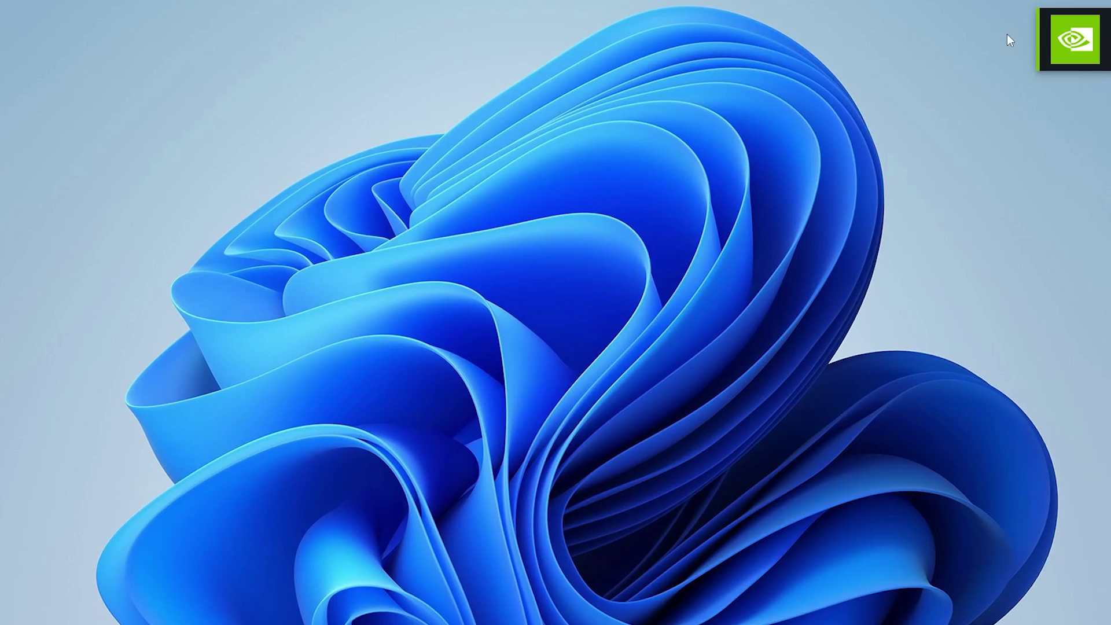
{"action": "key", "text": "alt+Tab"}
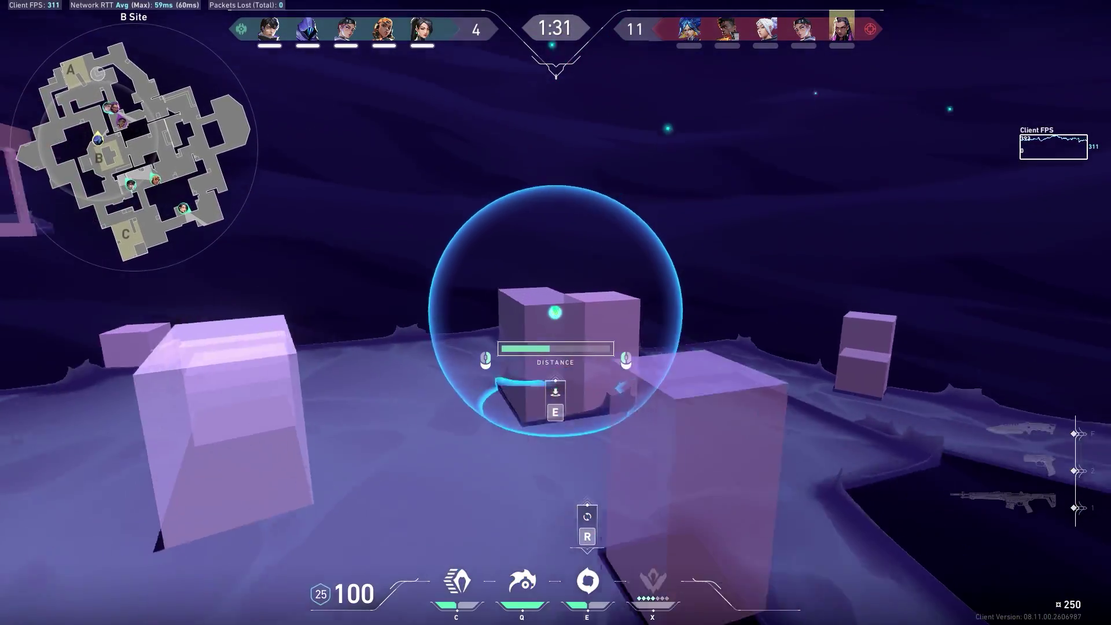
{"action": "left_click", "coordinate": [556, 313]}
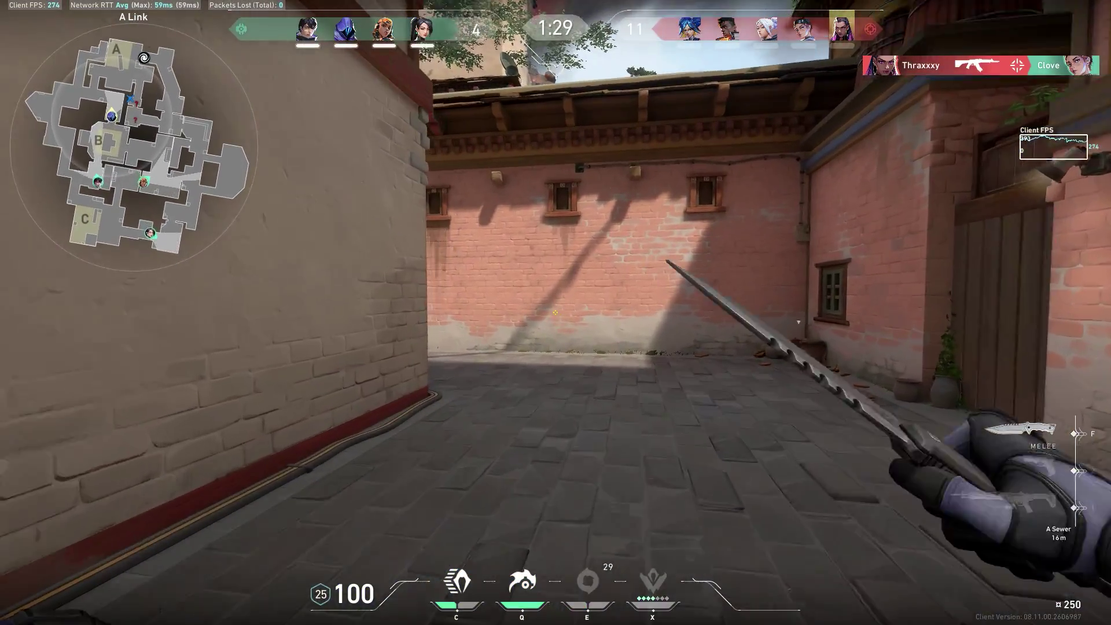
{"action": "key", "text": "q"}
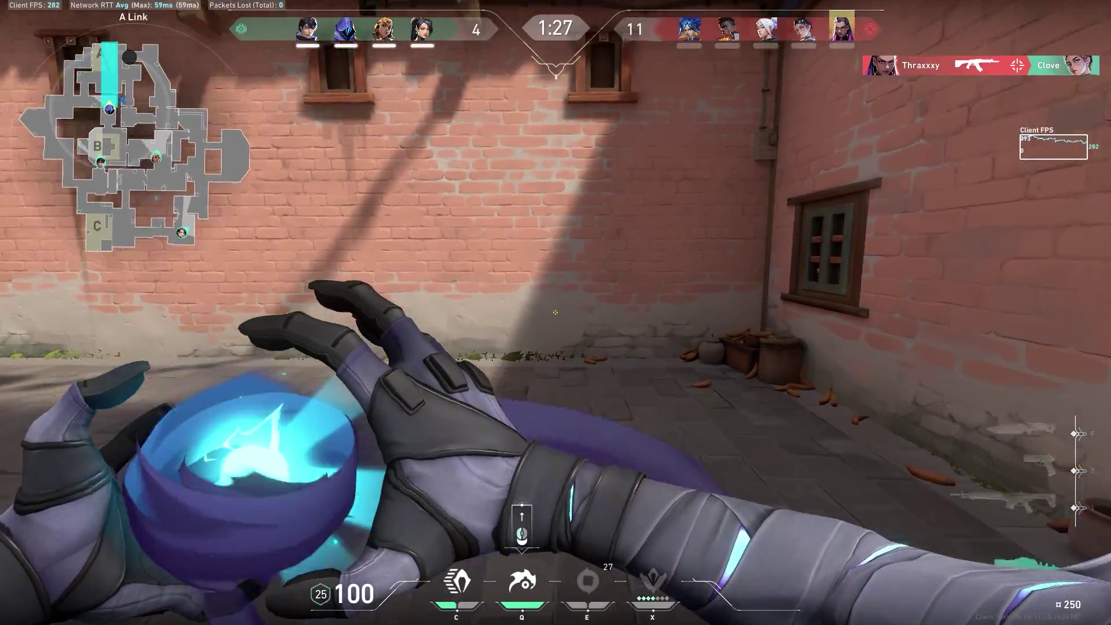
{"action": "left_click", "coordinate": [555, 313]}
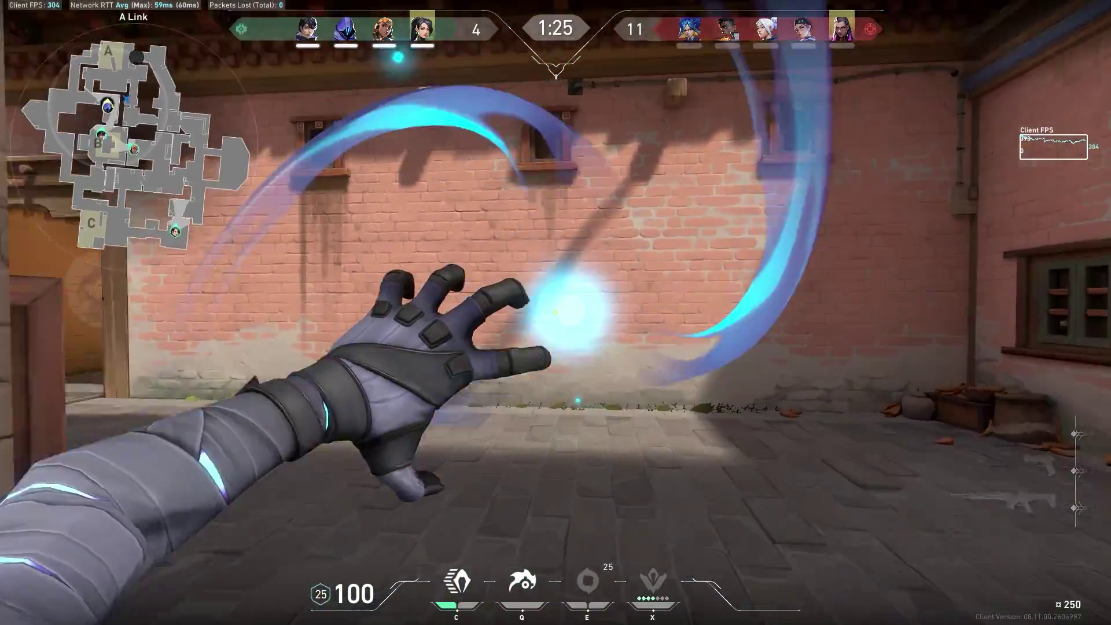
{"action": "key", "text": "1"}
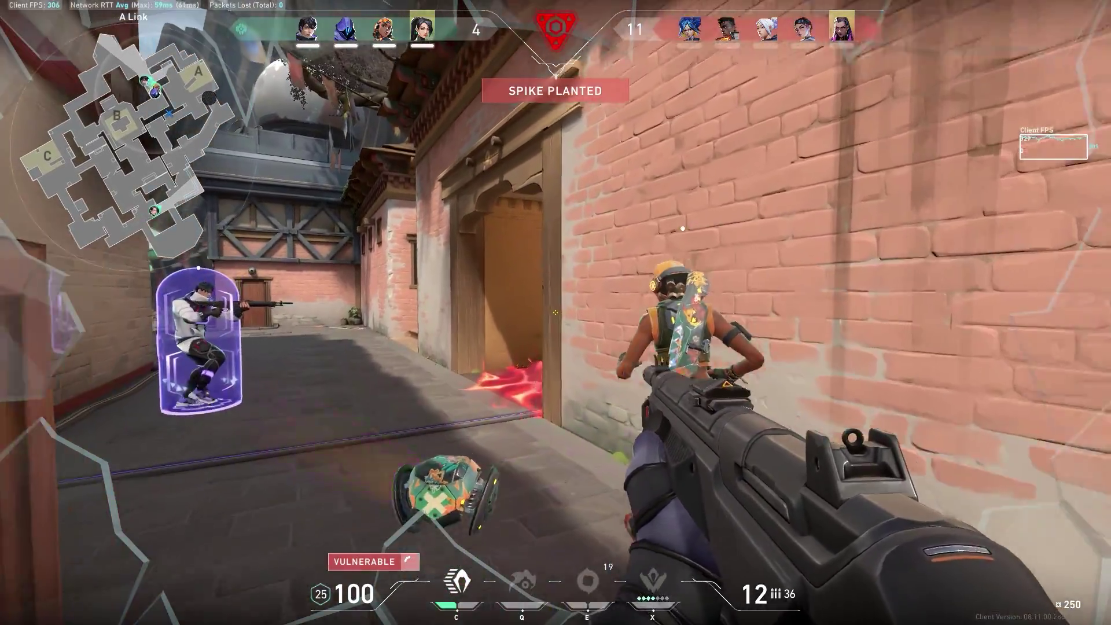
{"action": "key", "text": "w"}
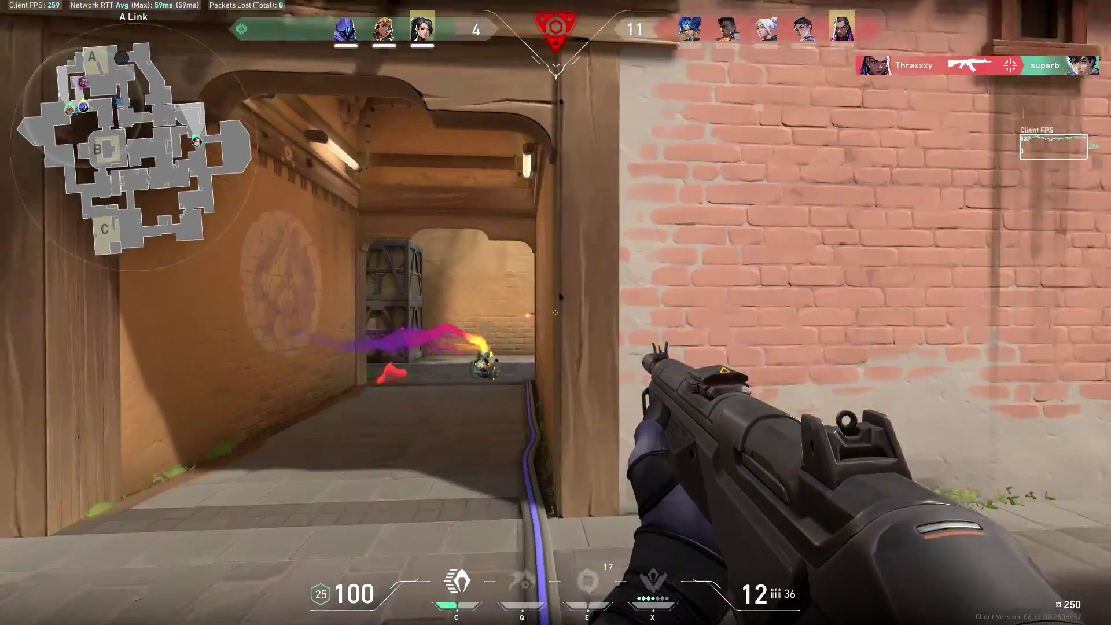
{"action": "key", "text": "f"}
{"action": "key", "text": "w"}
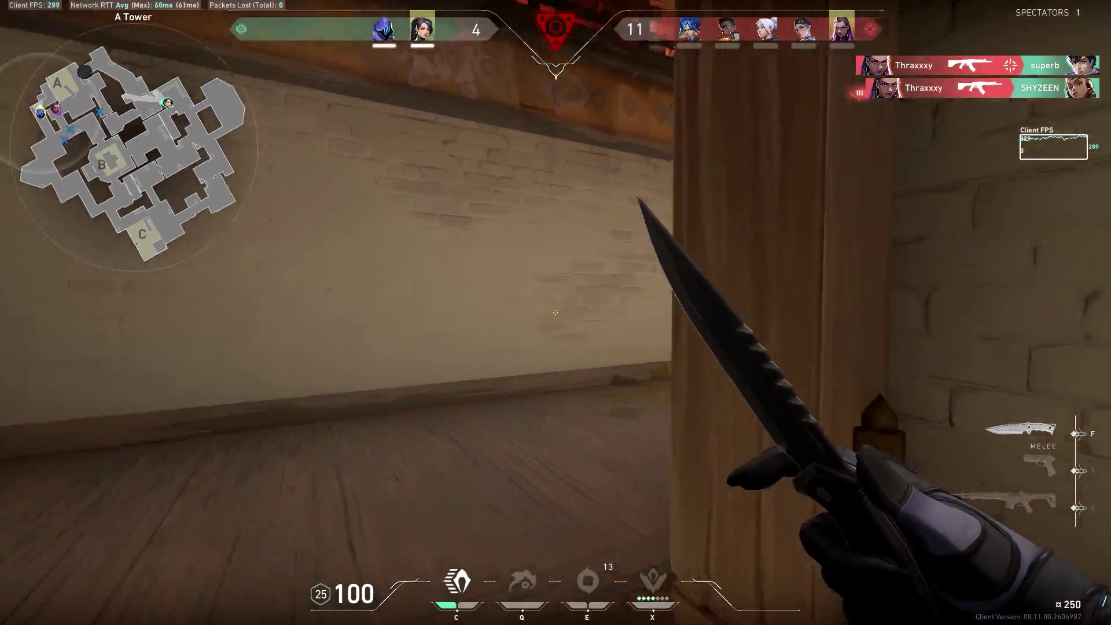
{"action": "key", "text": "1"}
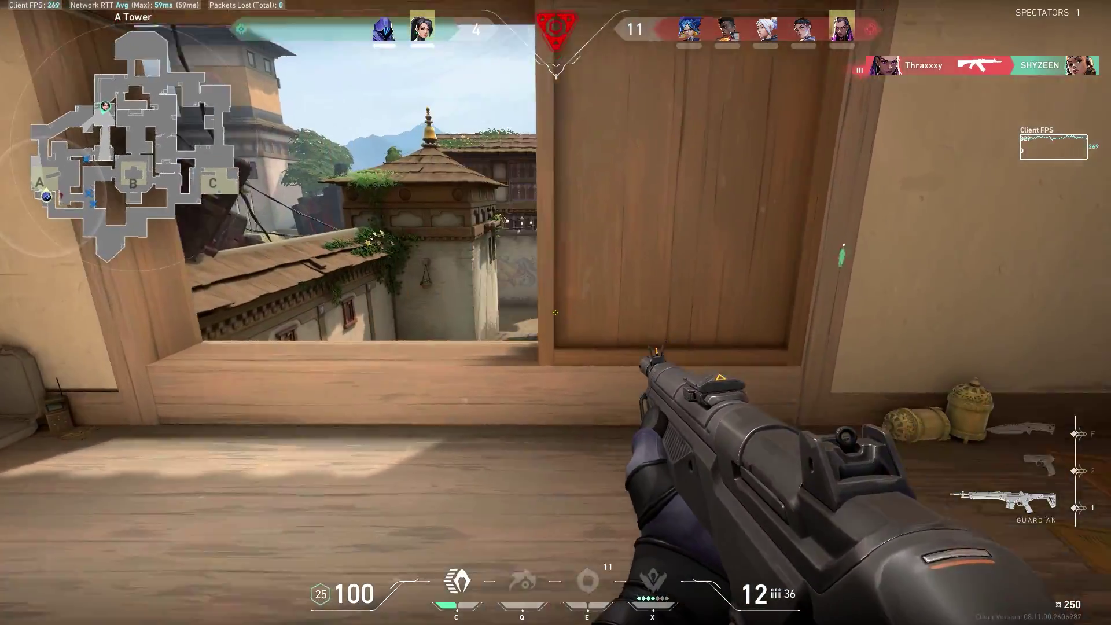
{"action": "key", "text": "w"}
{"action": "key", "text": "a"}
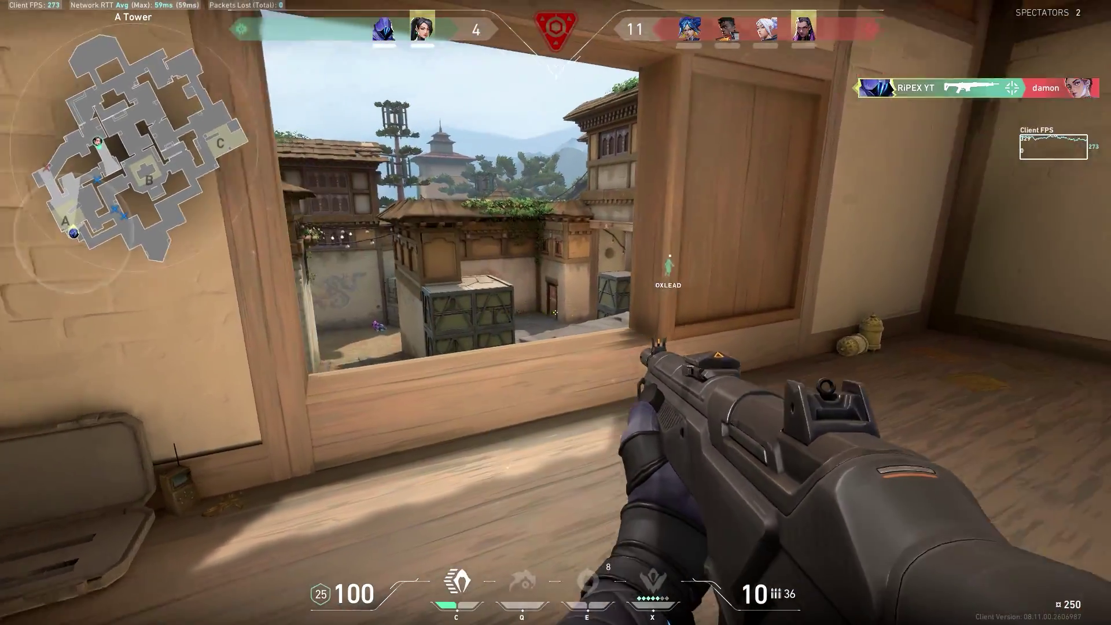
{"action": "left_click", "coordinate": [556, 313]}
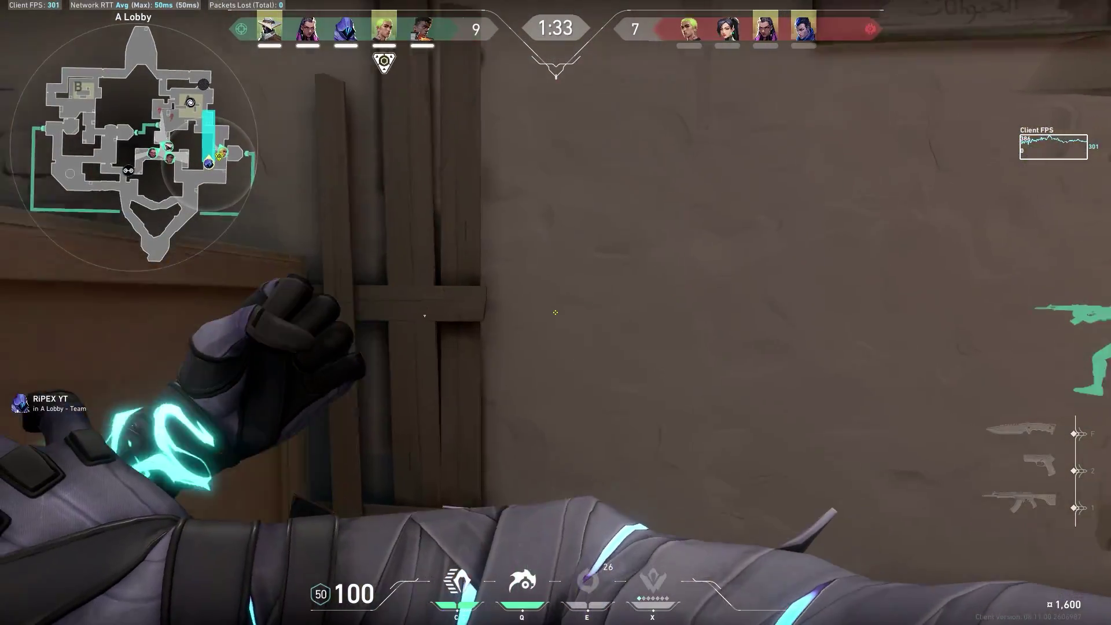
{"action": "key", "text": "q"}
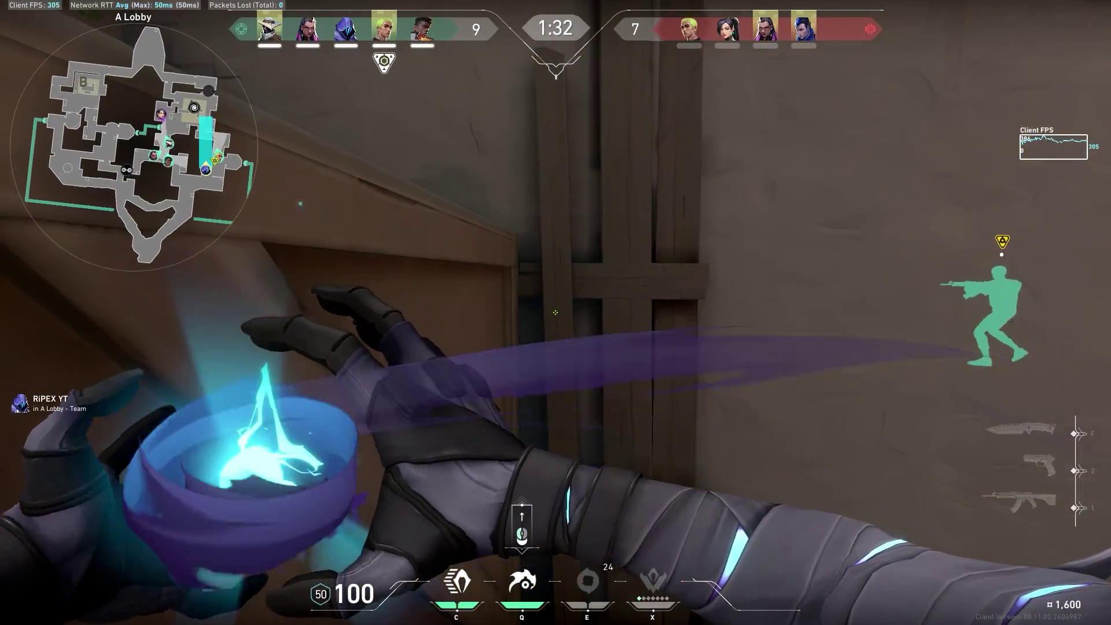
{"action": "left_click", "coordinate": [556, 312]}
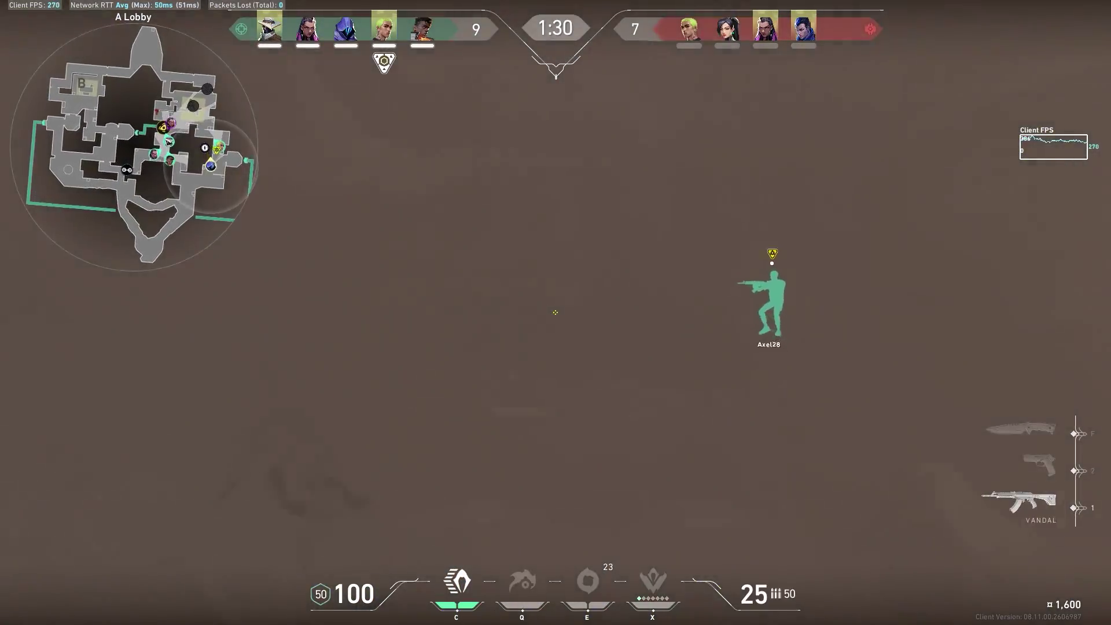
{"action": "key", "text": "f"}
{"action": "key", "text": "w"}
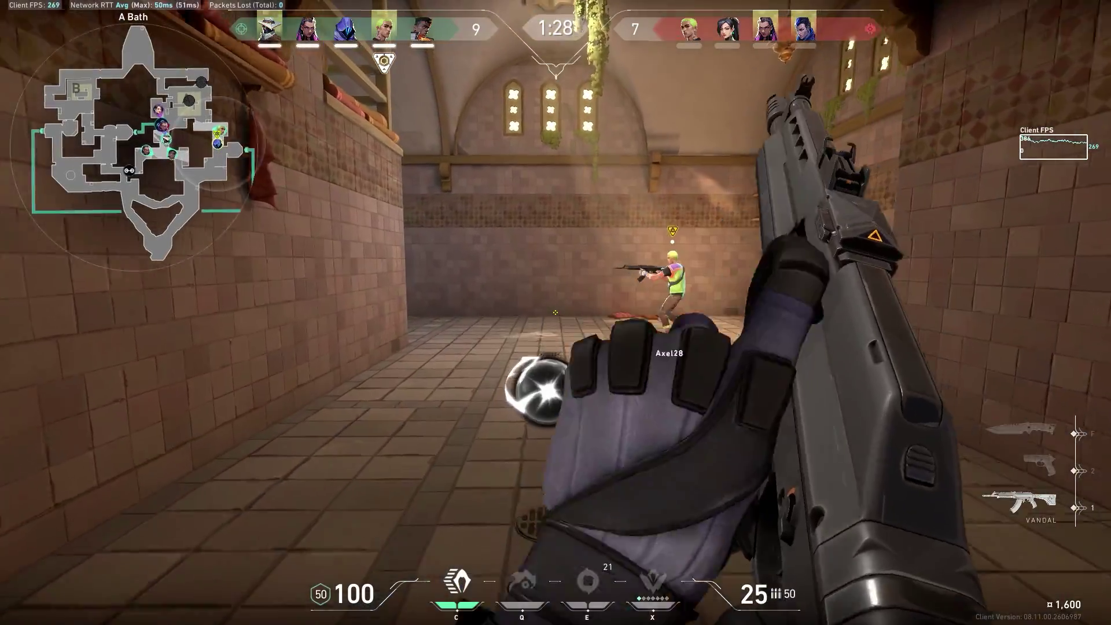
{"action": "key", "text": "alt"}
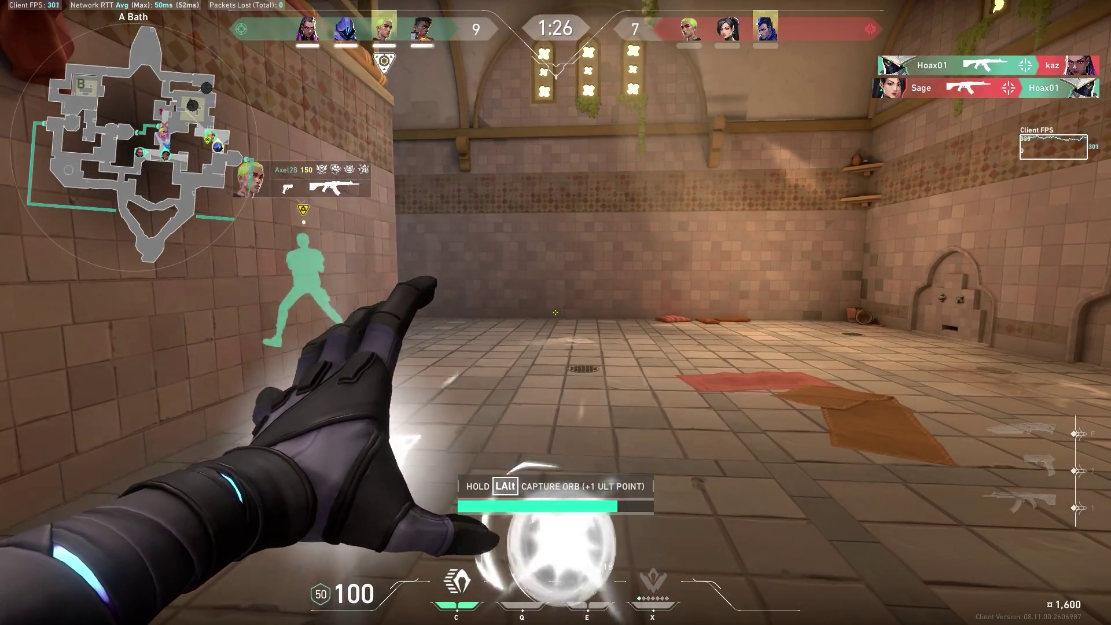
{"action": "key", "text": "1"}
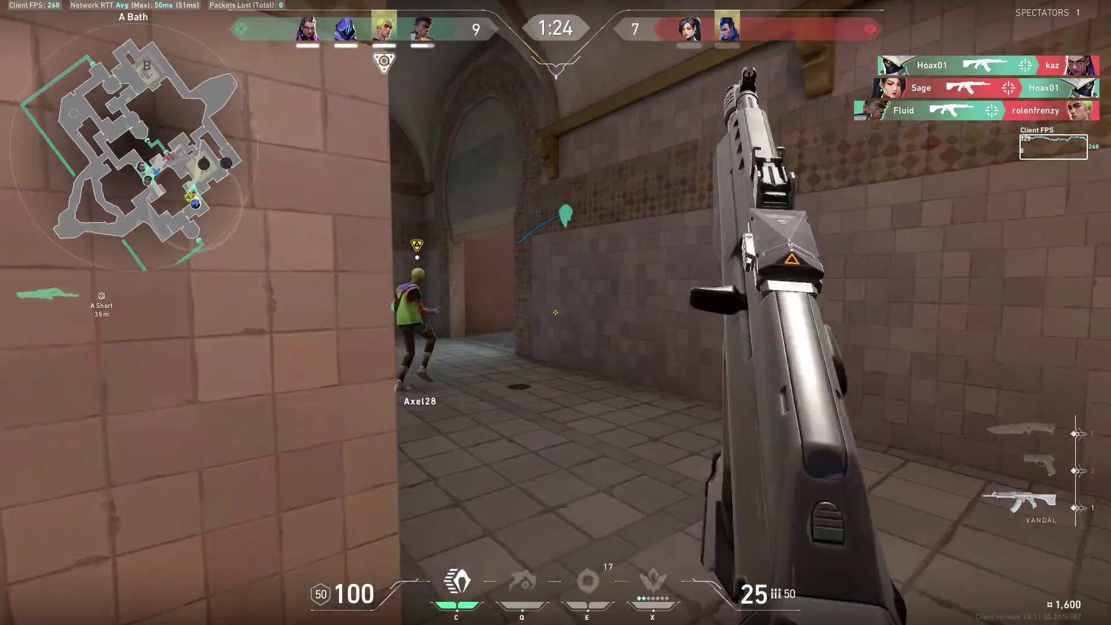
{"action": "left_click", "coordinate": [556, 313]}
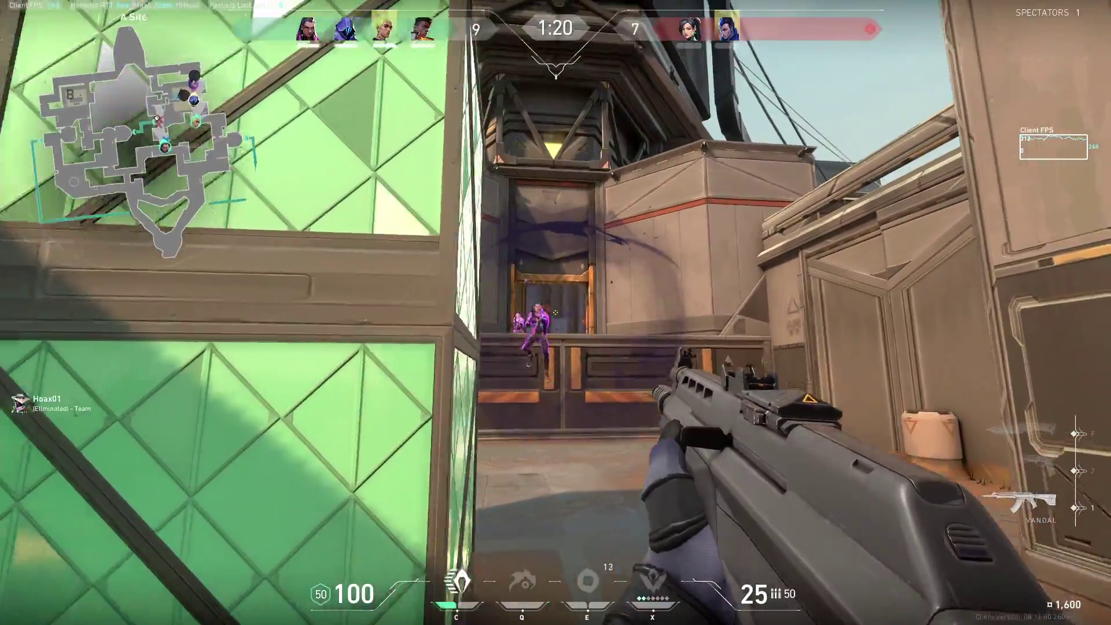
{"action": "left_click", "coordinate": [556, 313]}
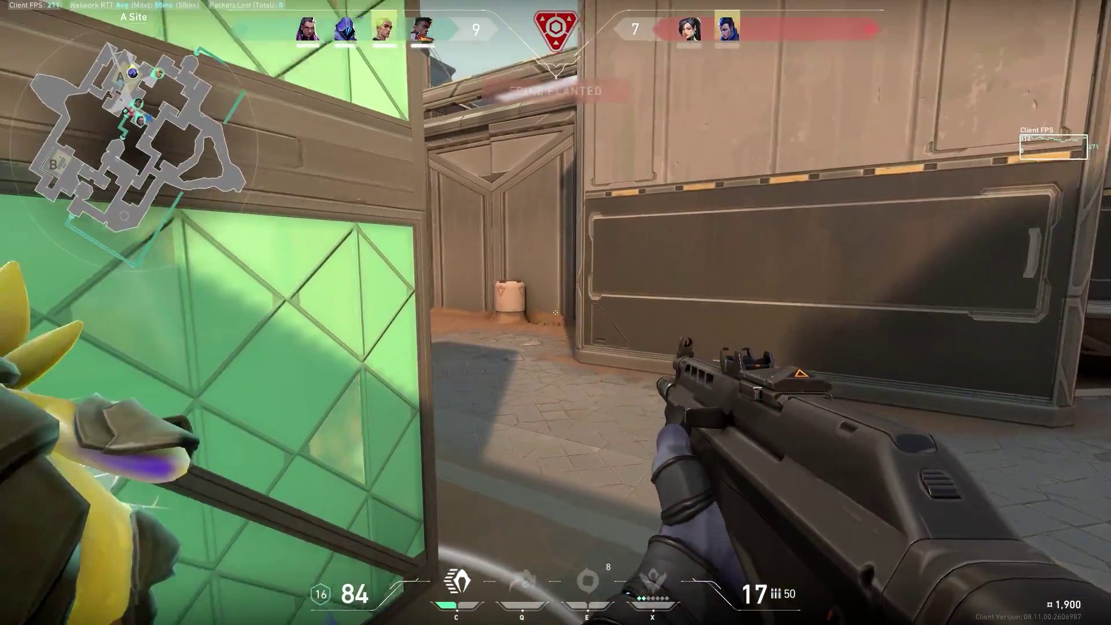
{"action": "key", "text": "c"}
{"action": "left_click", "coordinate": [555, 312]}
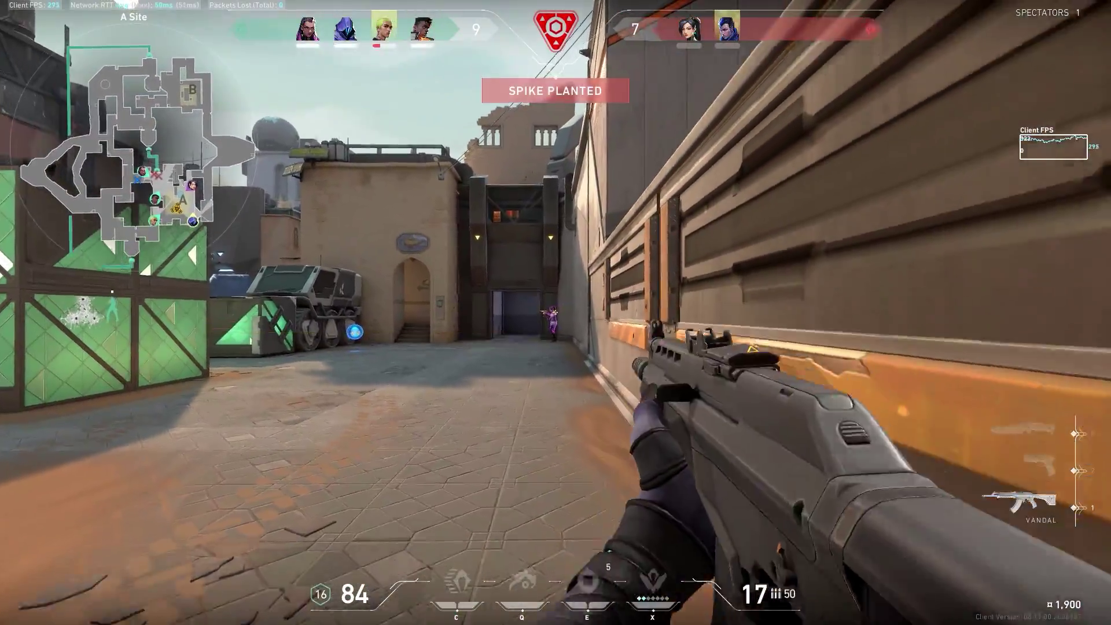
{"action": "left_click", "coordinate": [556, 312]}
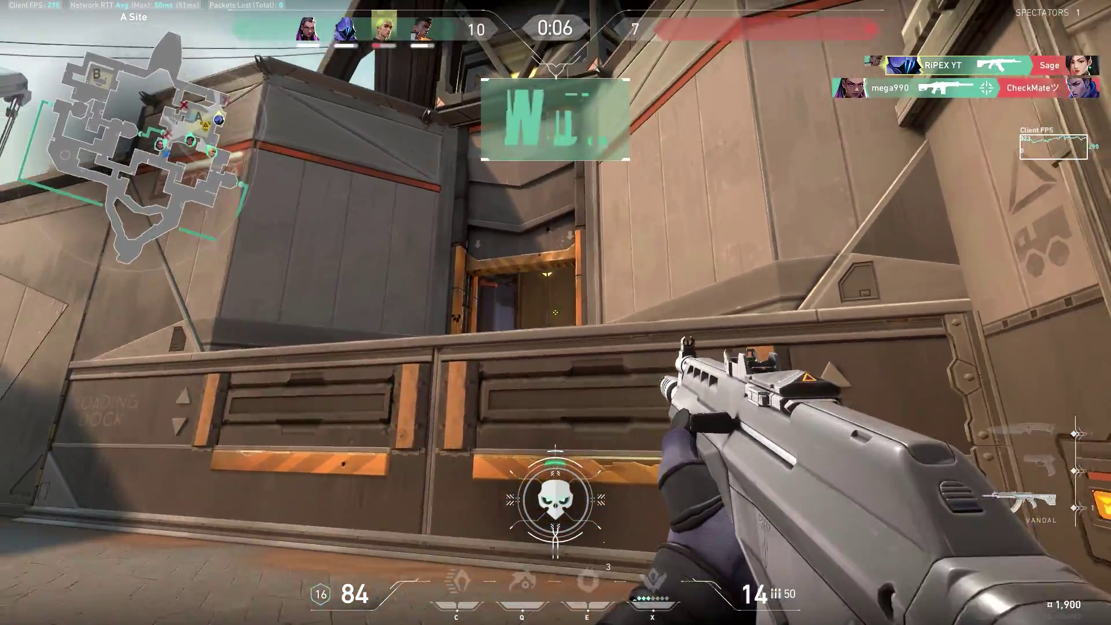
{"action": "key", "text": "e"}
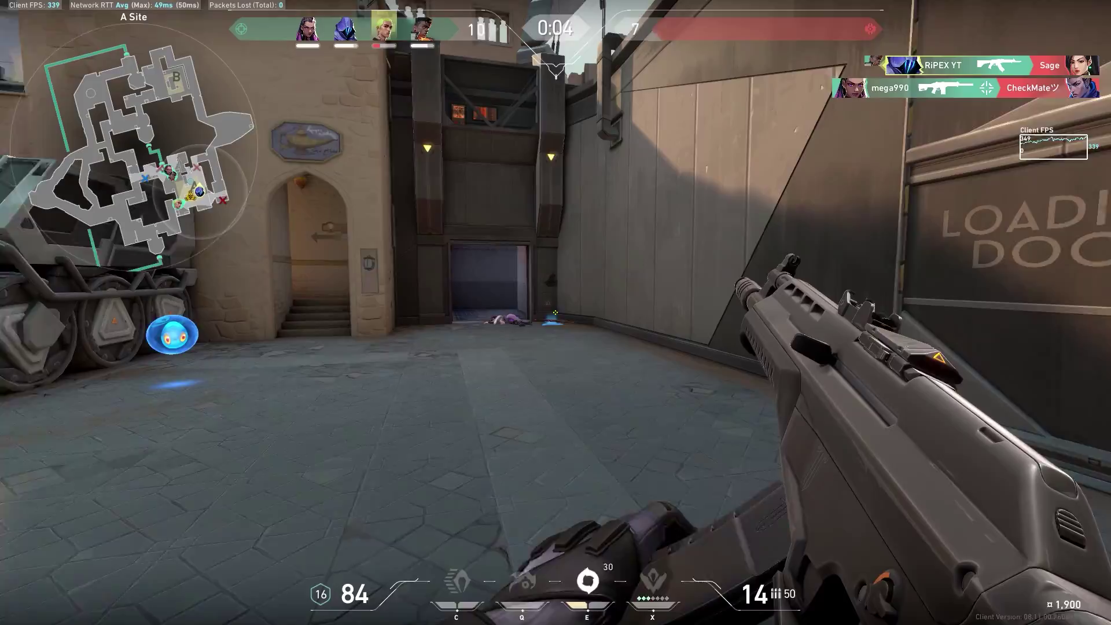